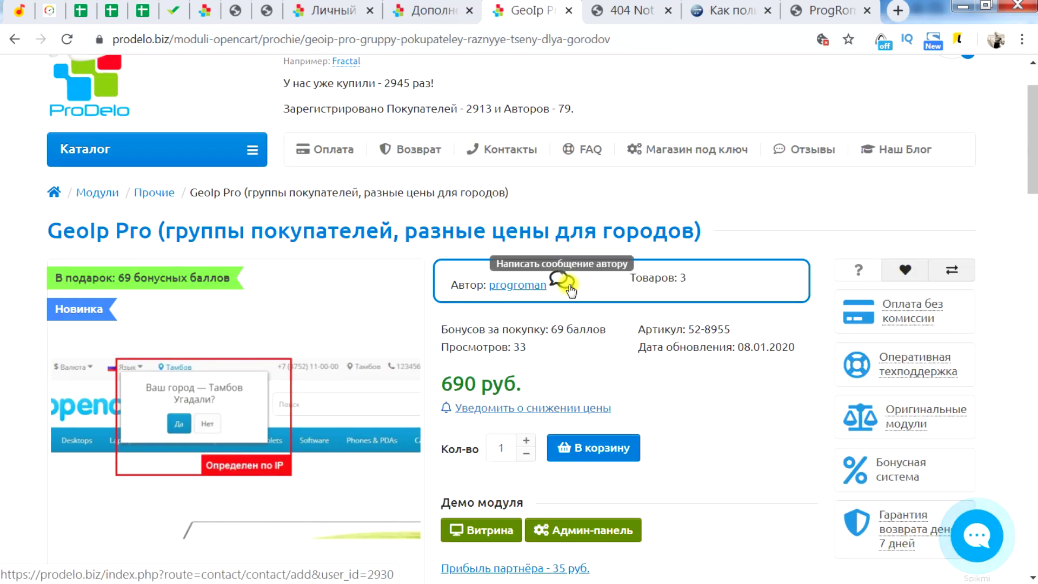
# Step: Open a new message dialog with the module's author from the GeoIp Pro product page
pyautogui.click(569, 285)
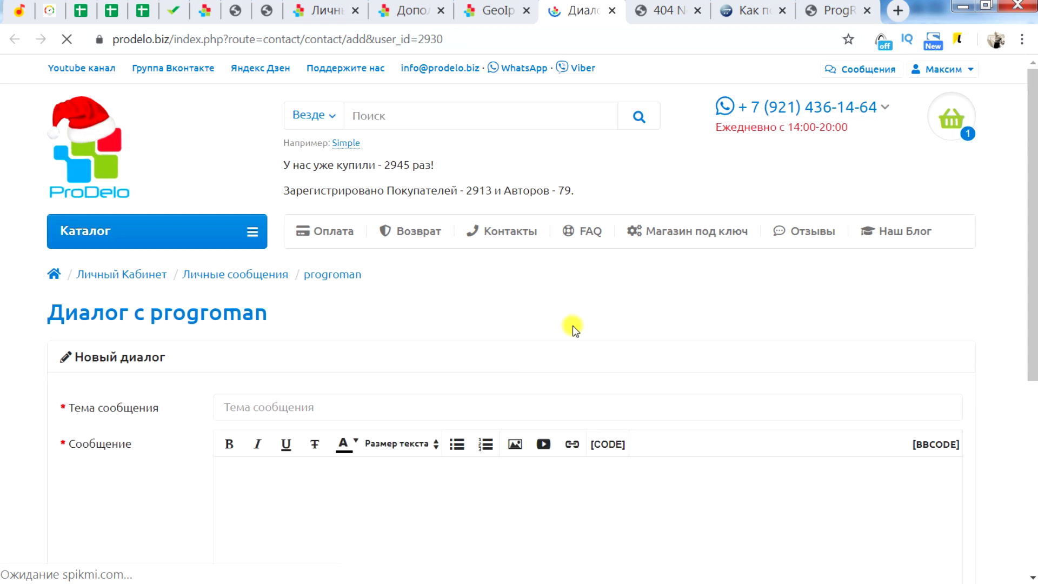
pyautogui.scroll(-2, 430, 308)
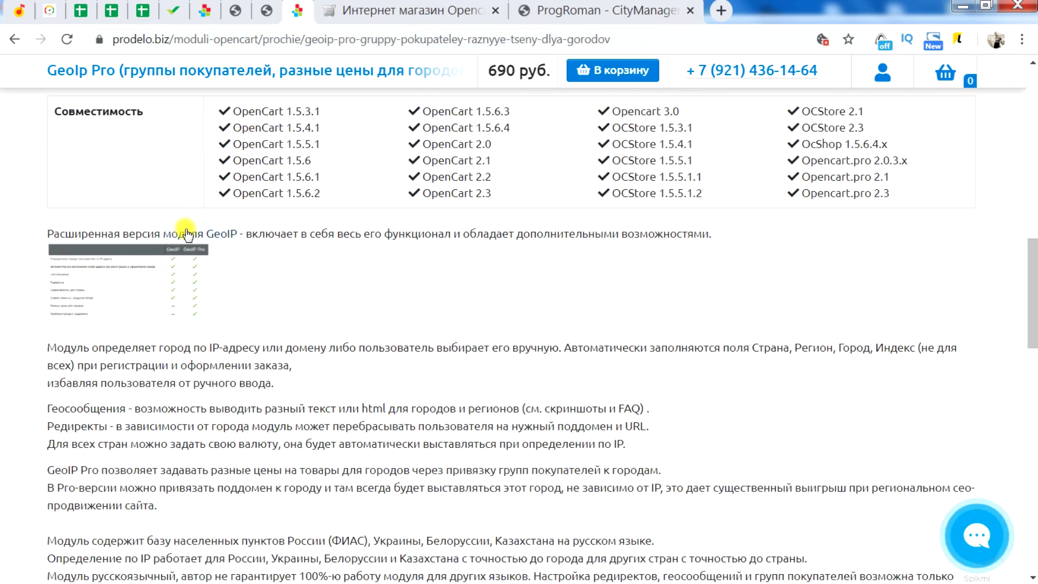
# Step: View the basic GeoIP module page linked in the GeoIp Pro description and the picture comparing the two versions
pyautogui.click(198, 236)
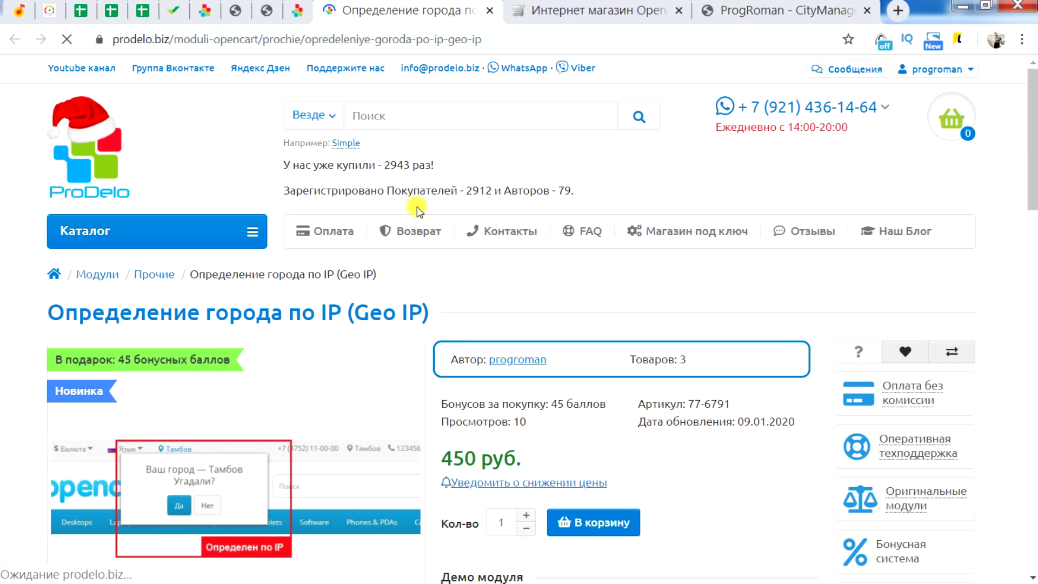
pyautogui.scroll(-5, 417, 208)
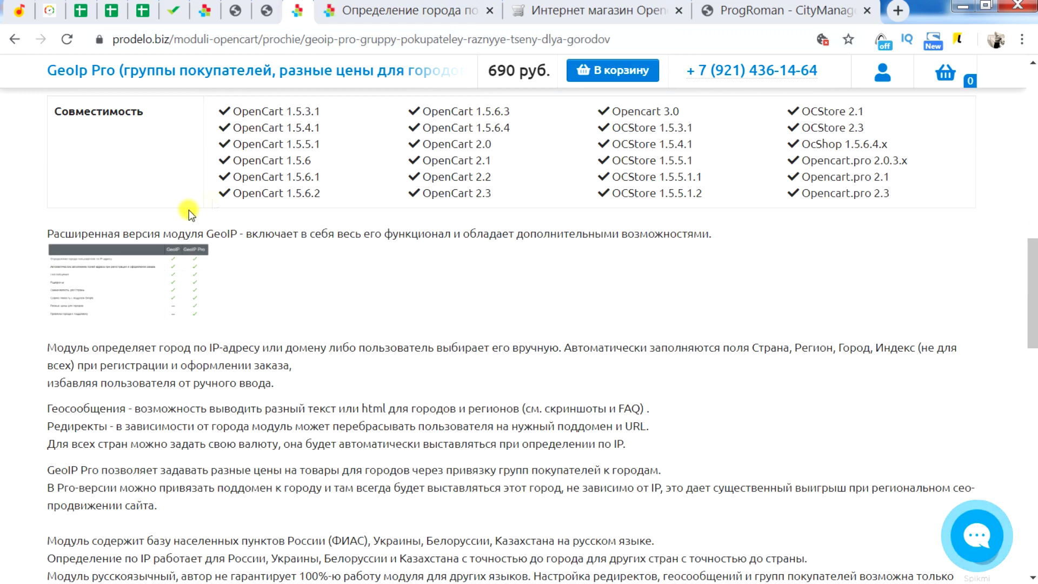
pyautogui.click(170, 264)
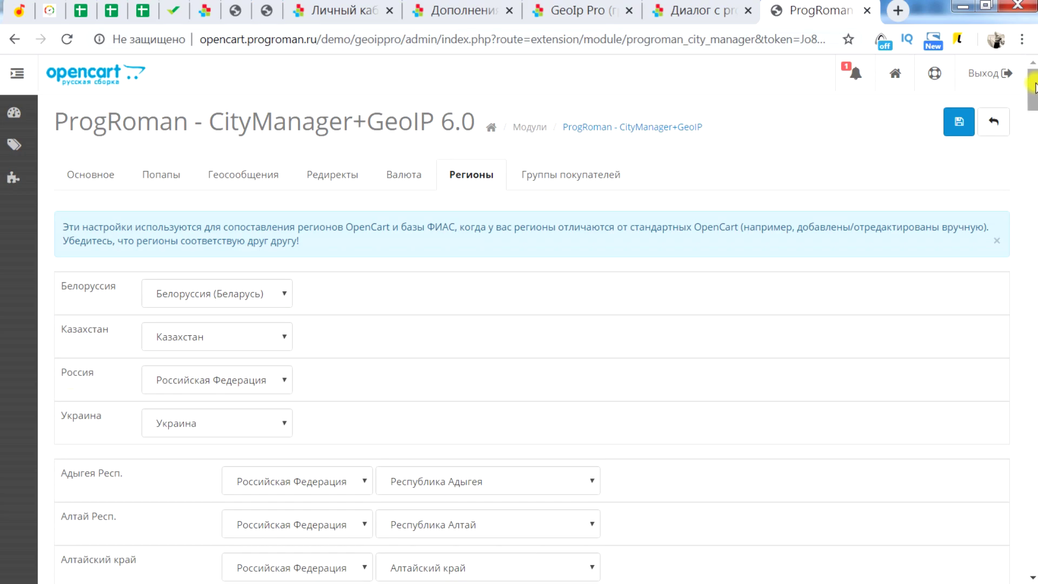
# Step: Look over the regions mapping in the demo admin and the GeoIp Pro product page
pyautogui.moveTo(1034, 94)
pyautogui.mouseDown()
pyautogui.moveTo(1034, 216)
pyautogui.moveTo(1034, 88)
pyautogui.mouseUp()
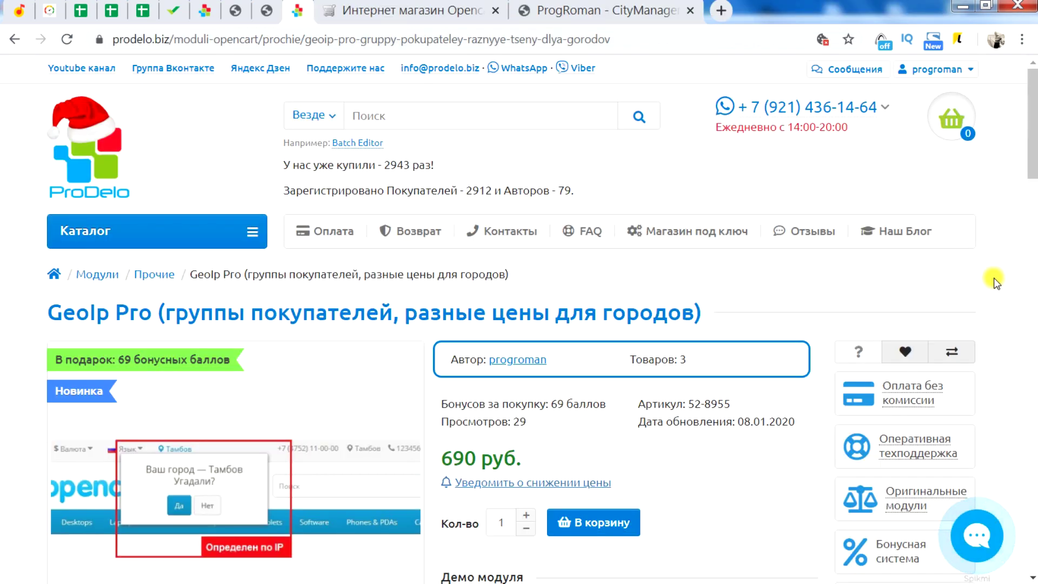
pyautogui.scroll(-3, 997, 282)
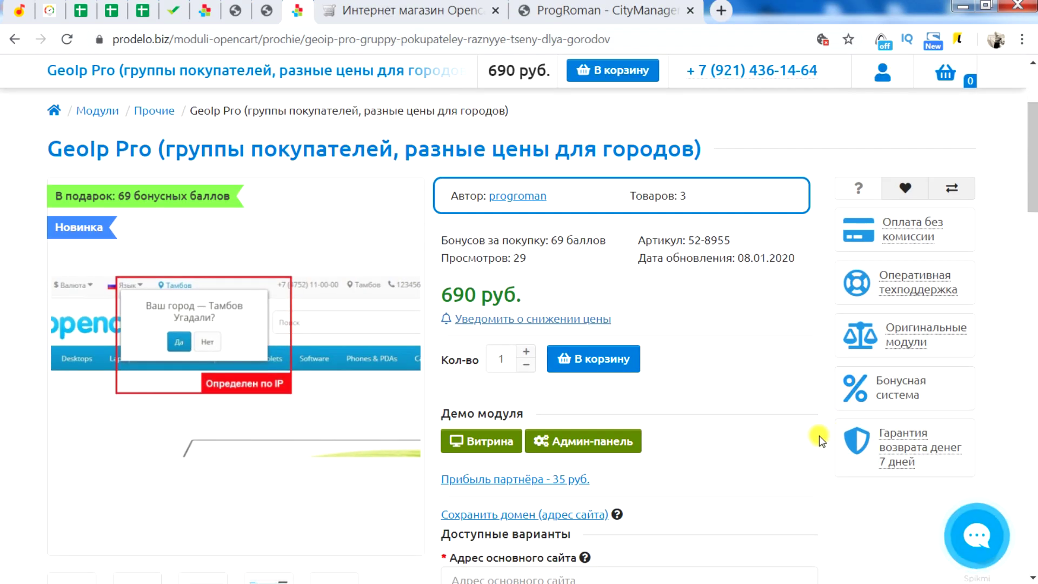
pyautogui.scroll(-20, 819, 437)
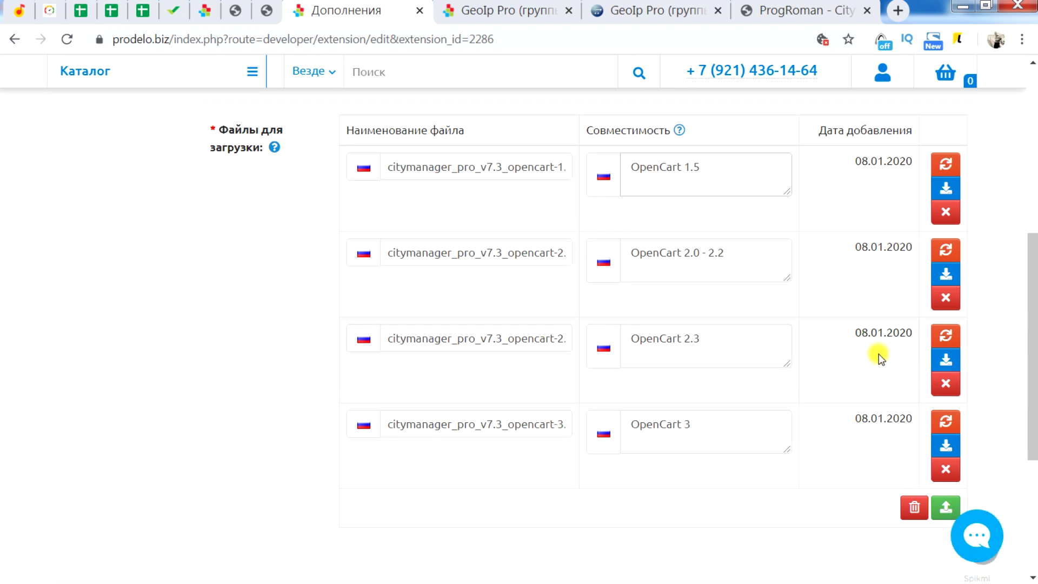
# Step: Switch to the file manager and open Инструкция.txt from the citymanager_pro_v7.3_opencart-2.3 folder in Notepad++
pyautogui.moveTo(262, 582)
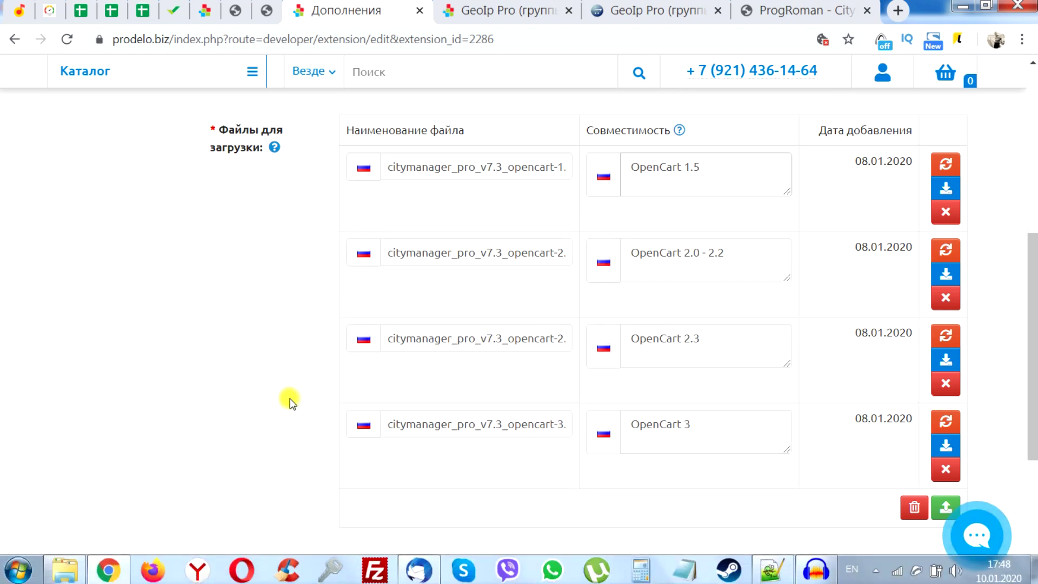
pyautogui.click(66, 575)
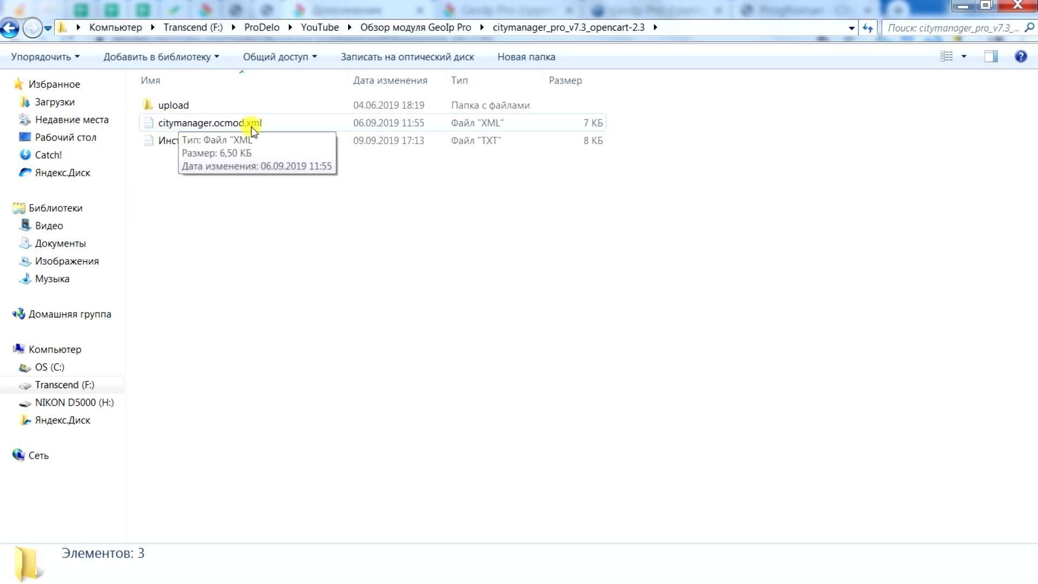
pyautogui.click(184, 141)
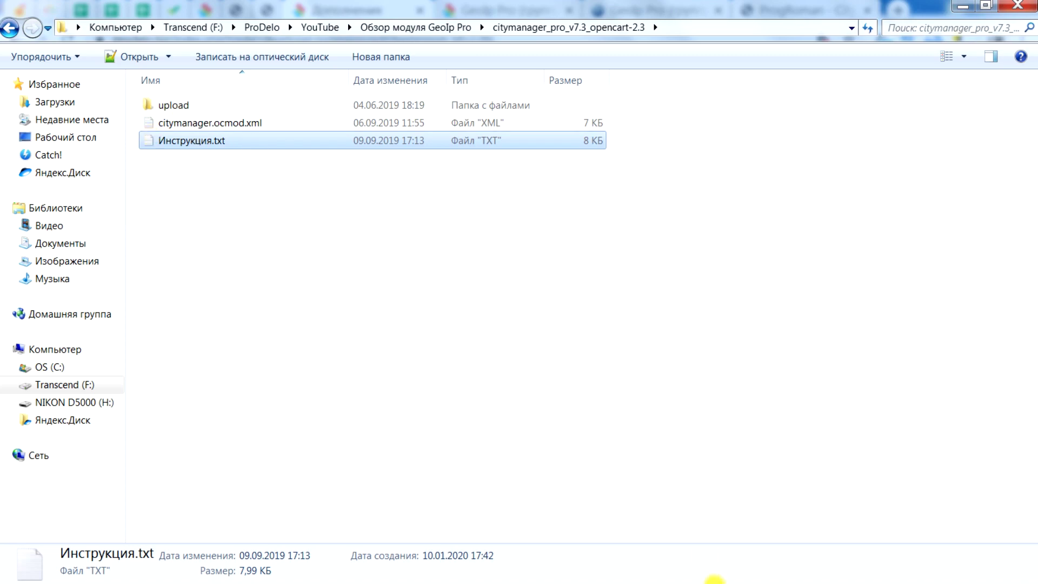
pyautogui.click(758, 569)
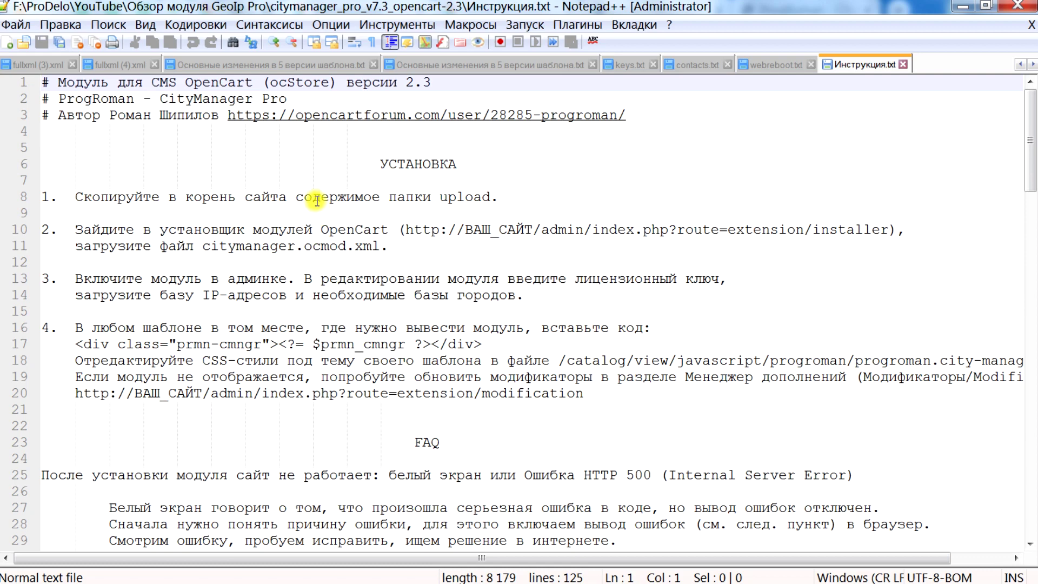
# Step: Read the installation instructions through to the end and highlight the closing line about the full FAQ version
pyautogui.moveTo(464, 552)
pyautogui.mouseDown()
pyautogui.moveTo(530, 557)
pyautogui.moveTo(469, 552)
pyautogui.mouseUp()
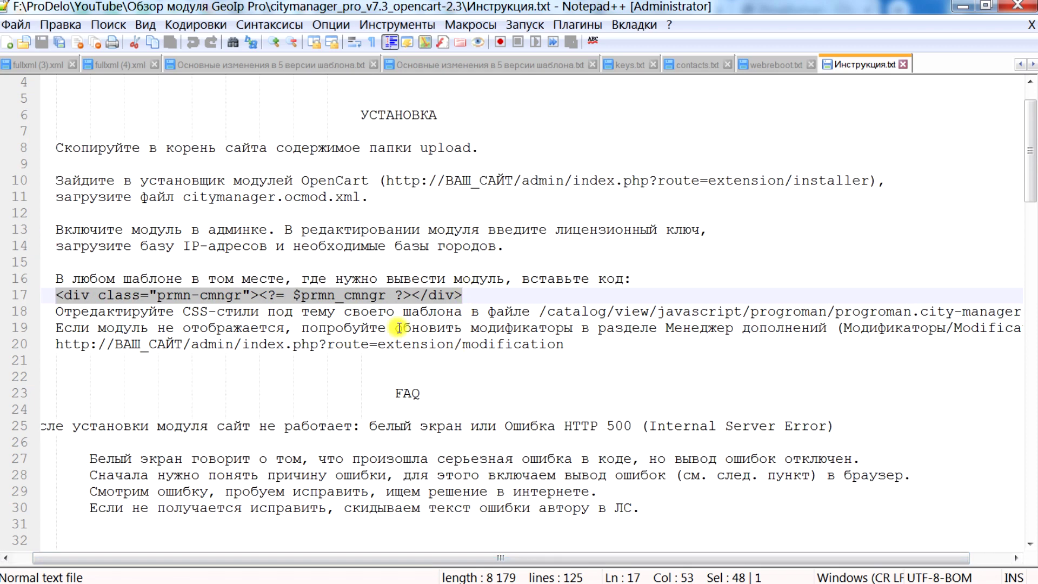
pyautogui.moveTo(310, 557); pyautogui.dragTo(248, 550)
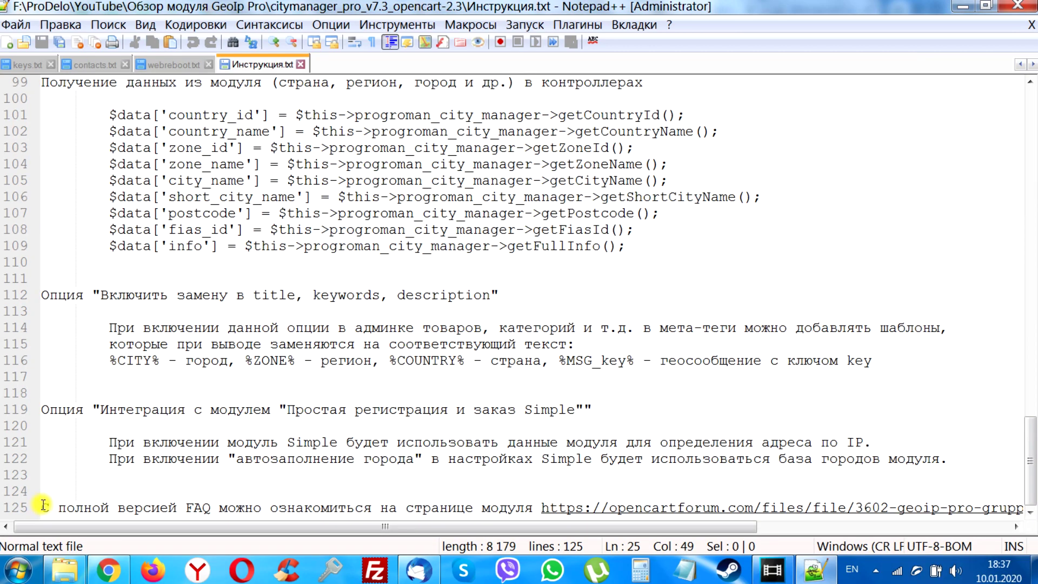
pyautogui.moveTo(44, 506); pyautogui.dragTo(816, 506)
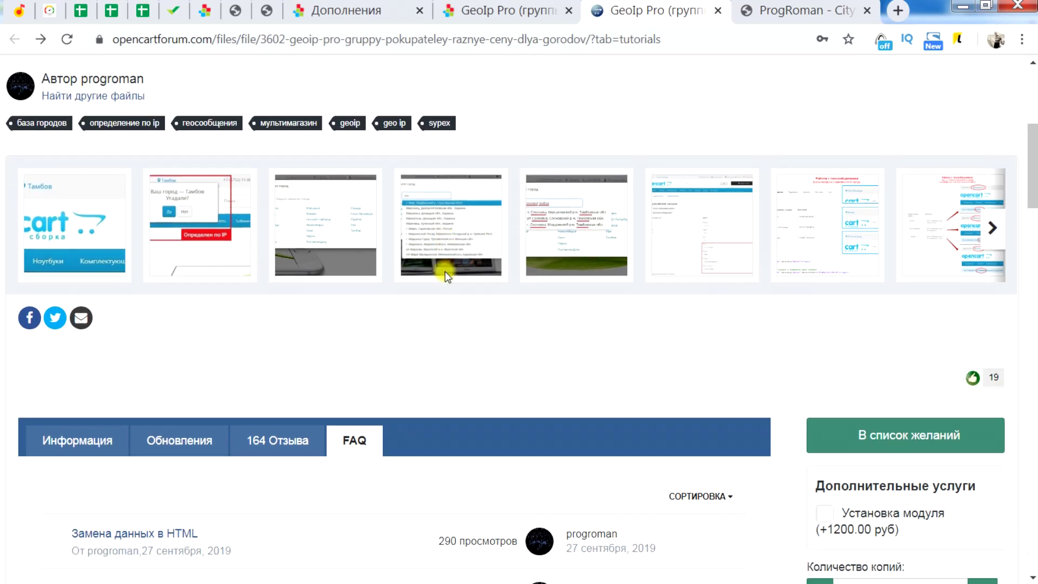
# Step: Examine the compatibility list and FAQ topics on the GeoIp Pro page of opencartforum.com
pyautogui.scroll(-4, 446, 272)
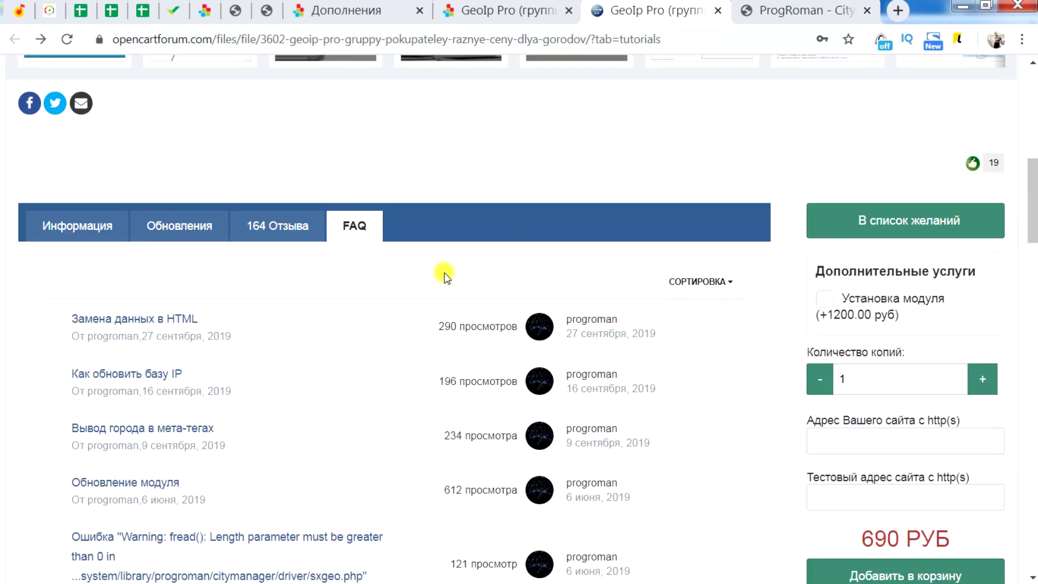
pyautogui.scroll(5, 225, 214)
pyautogui.scroll(4, 294, 257)
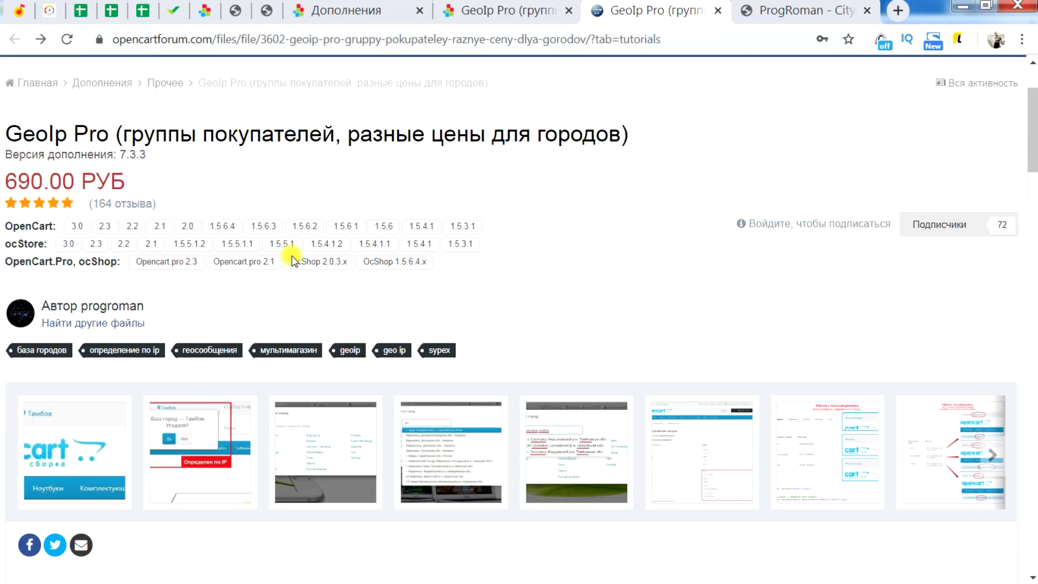
pyautogui.scroll(-9, 398, 350)
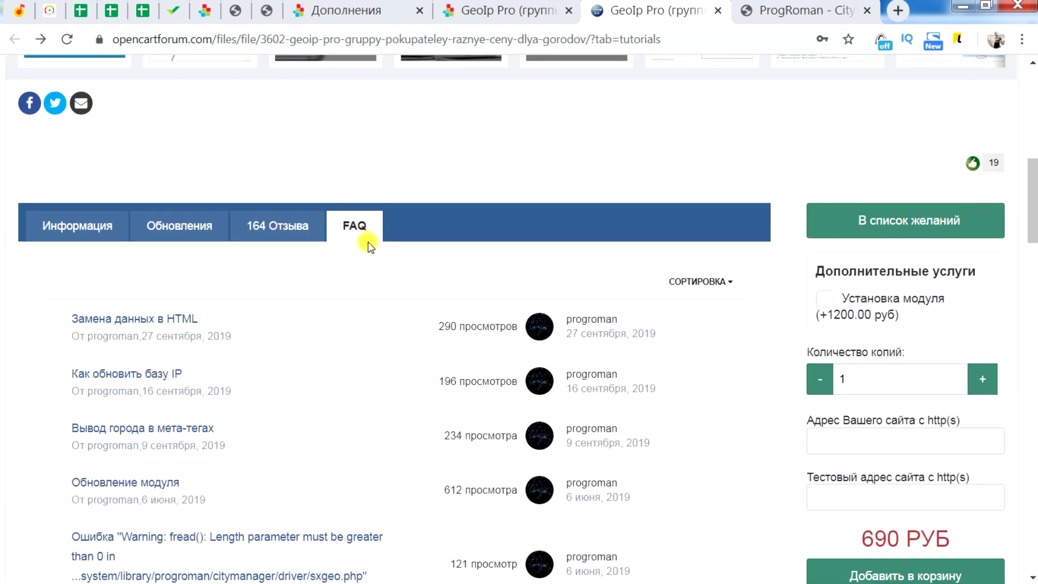
pyautogui.scroll(-2, 296, 338)
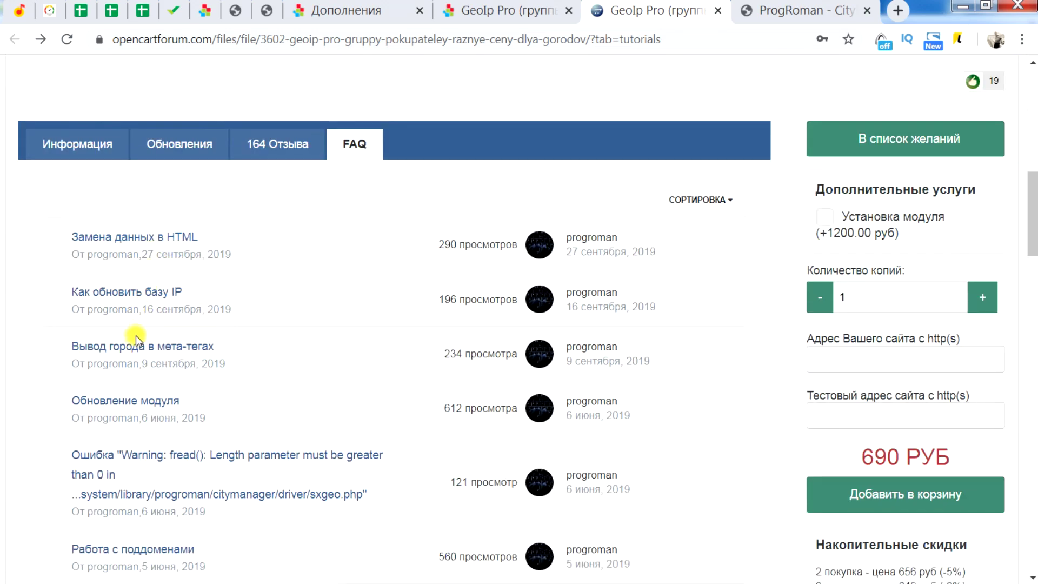
pyautogui.scroll(-2, 135, 338)
pyautogui.scroll(-2, 148, 292)
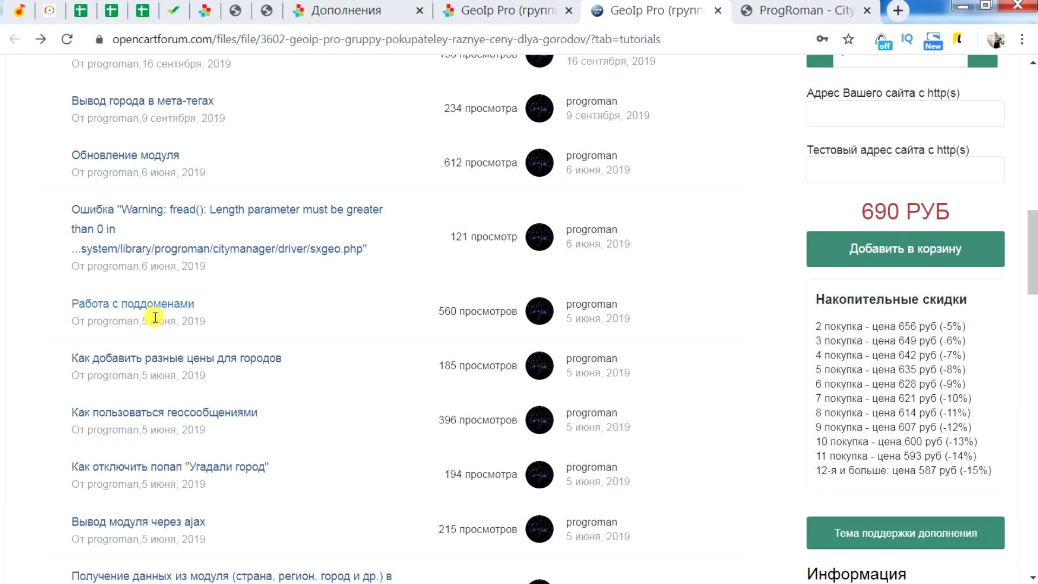
pyautogui.scroll(-5, 155, 317)
pyautogui.scroll(4, 183, 267)
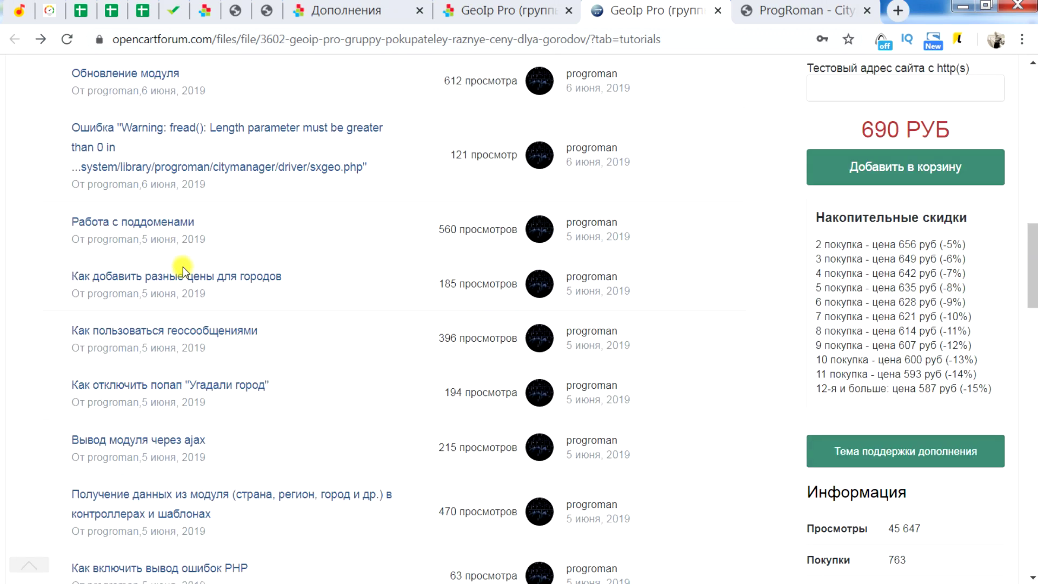
pyautogui.scroll(4, 183, 267)
pyautogui.scroll(-5, 162, 292)
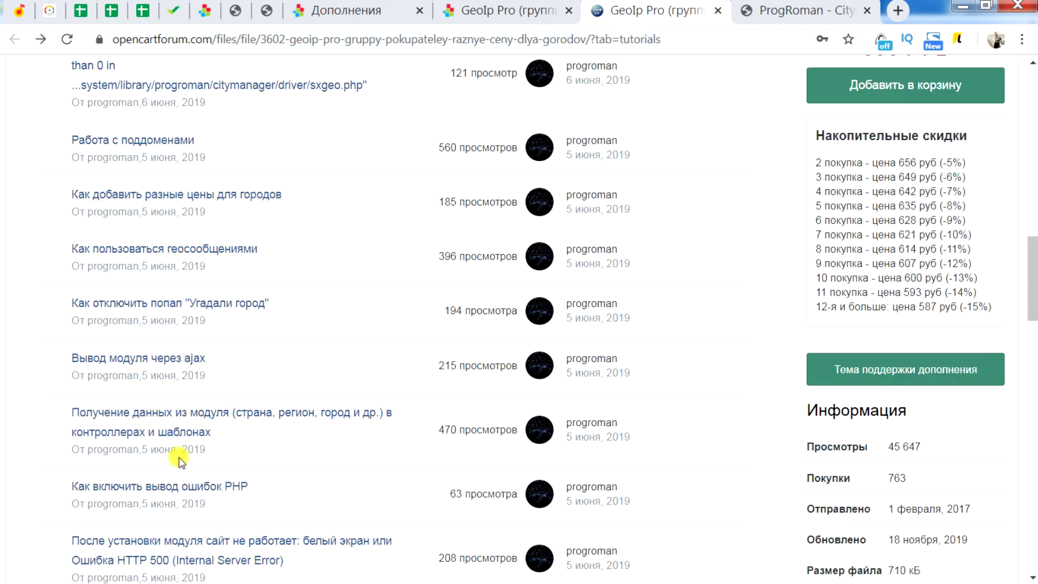
# Step: Open the FAQ article "Как пользоваться геосообщениями" and read its geo-message examples and template code
pyautogui.click(165, 251)
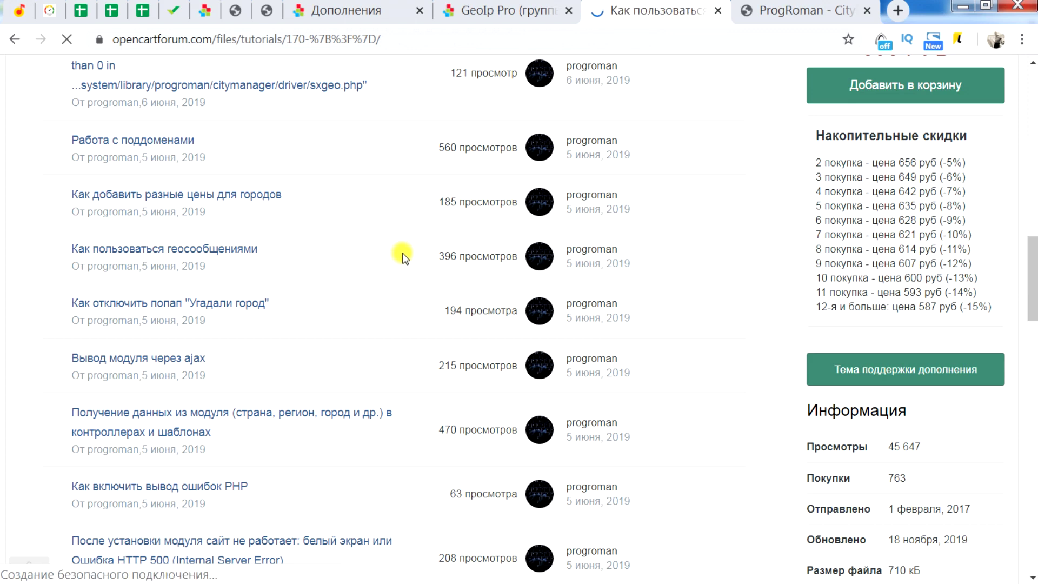
pyautogui.scroll(-2, 399, 253)
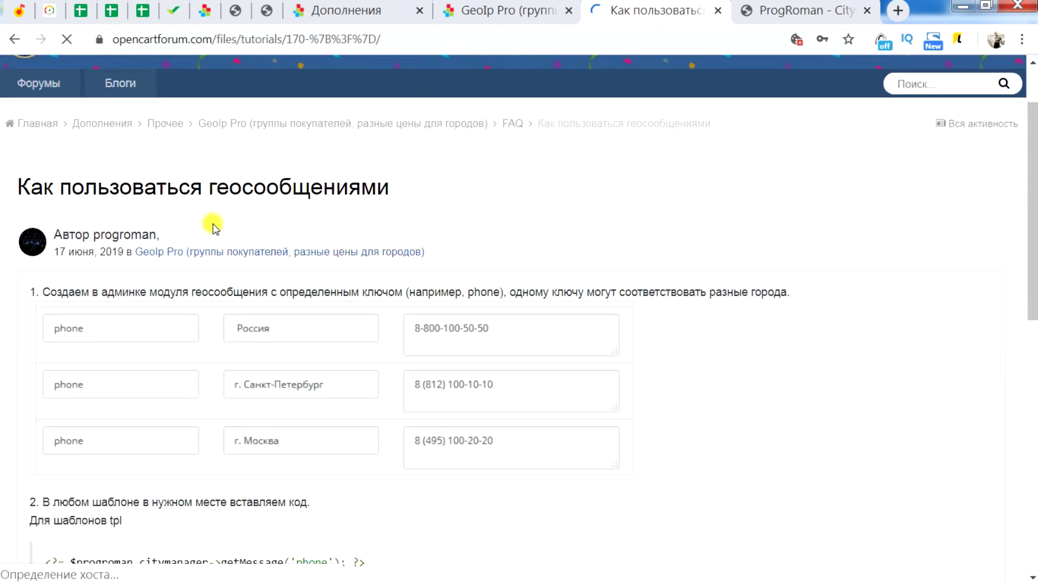
pyautogui.scroll(-10, 200, 262)
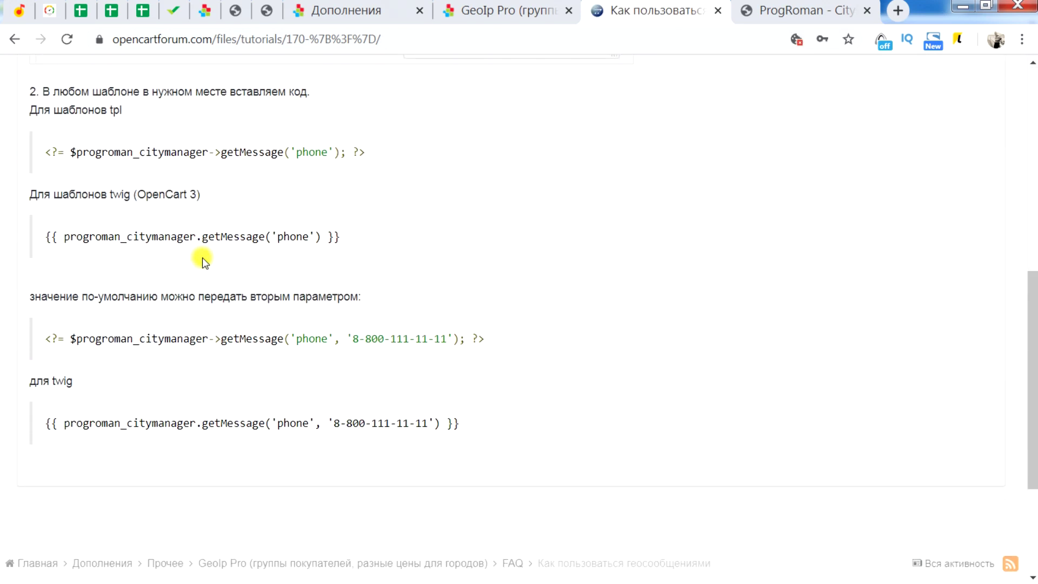
pyautogui.scroll(4, 485, 245)
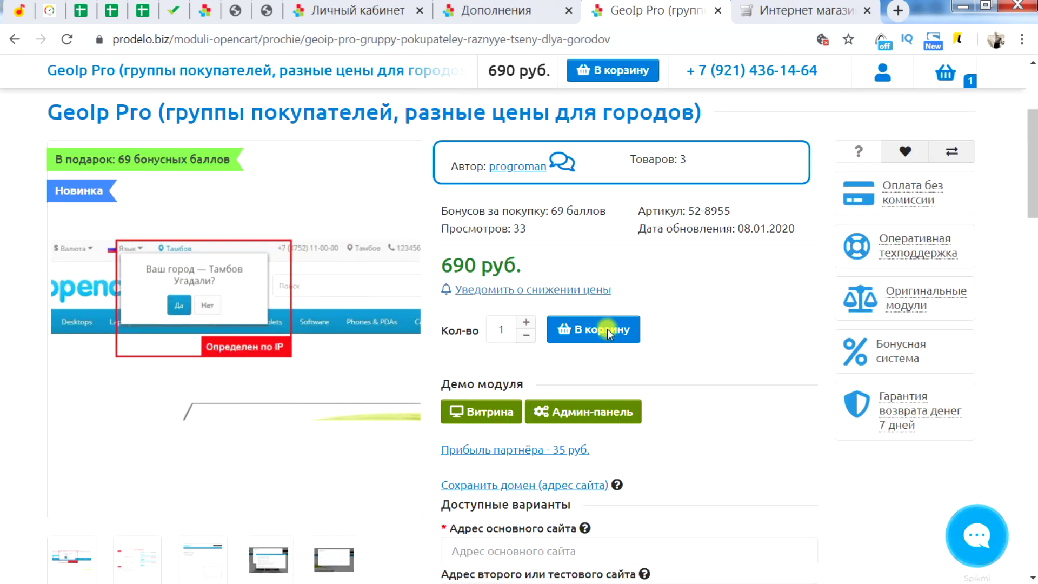
# Step: Open the GeoIp Pro admin panel demo and confirm Краснодар as the detected city in the demo storefront
pyautogui.click(587, 417)
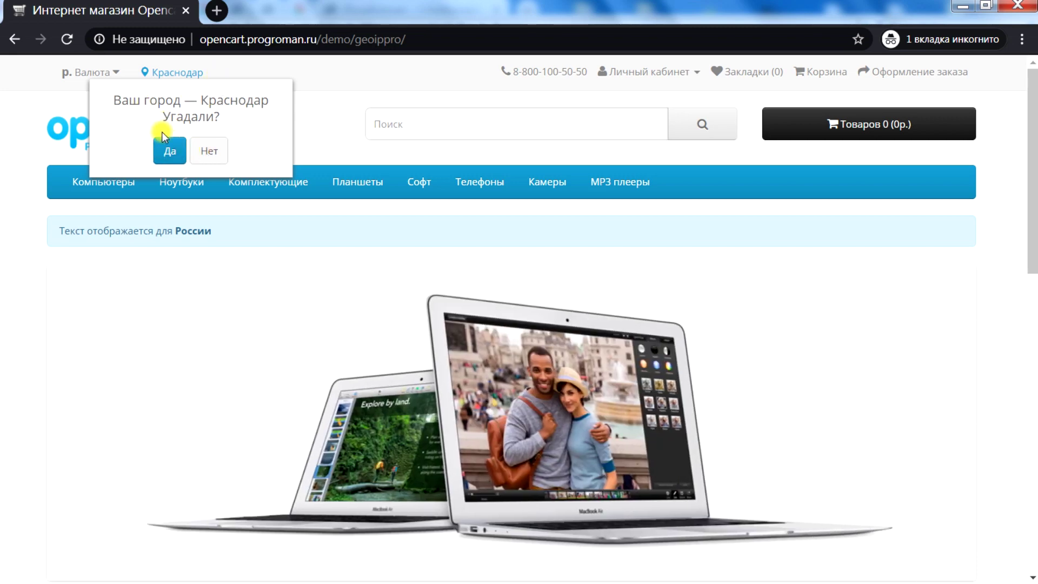
pyautogui.click(165, 152)
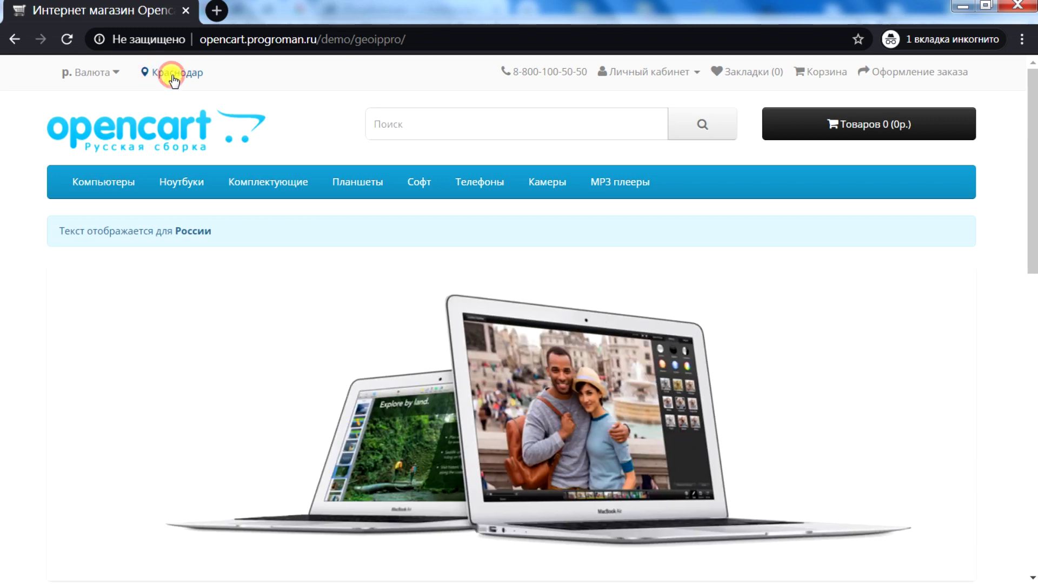
# Step: Change the demo storefront's city by searching for Геленджик and choosing г. Геленджик, Краснодарский край, Россия
pyautogui.click(154, 72)
pyautogui.click(371, 154)
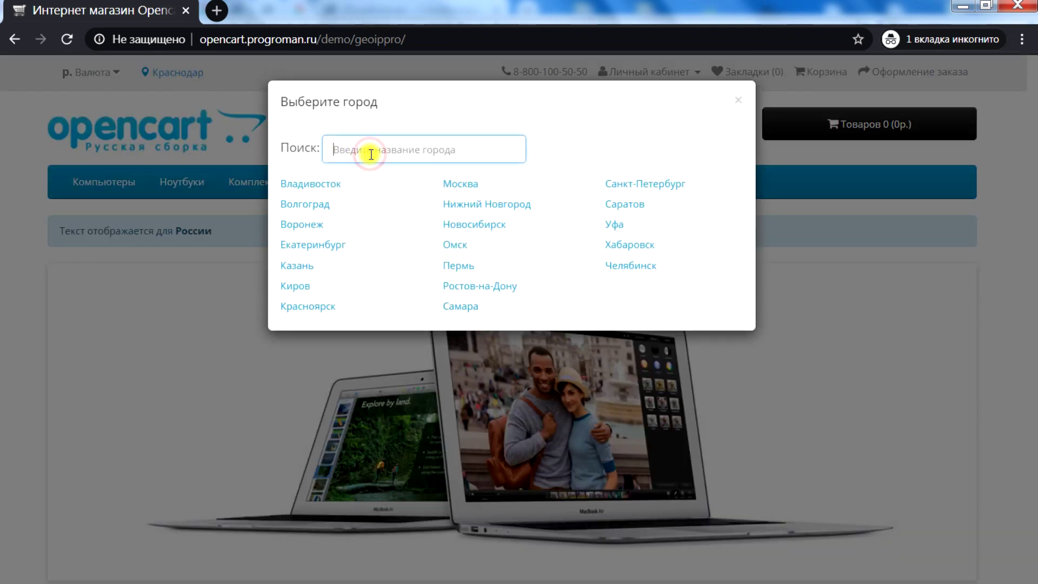
pyautogui.write('ц')
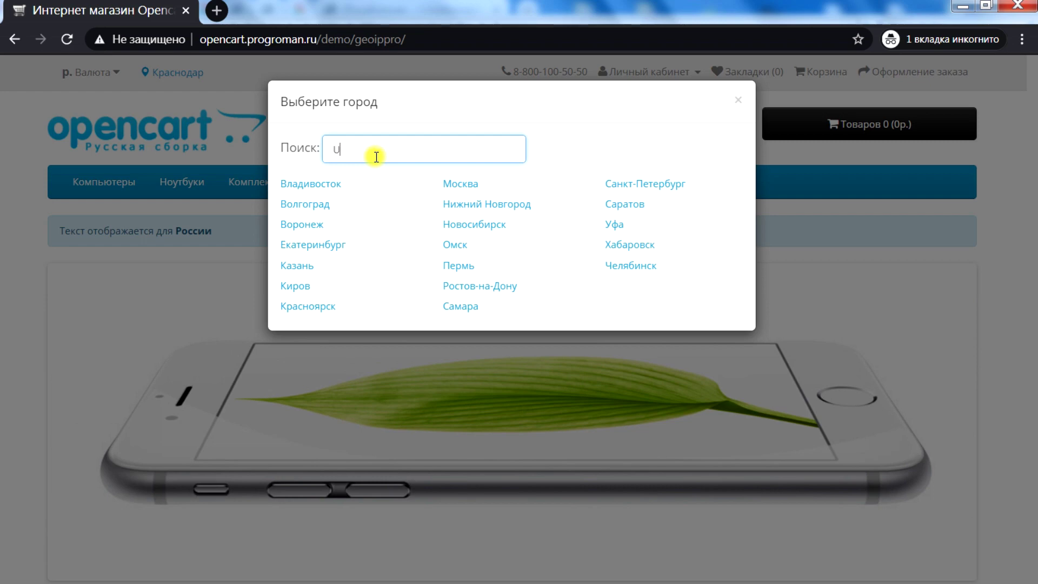
pyautogui.write('Геле')
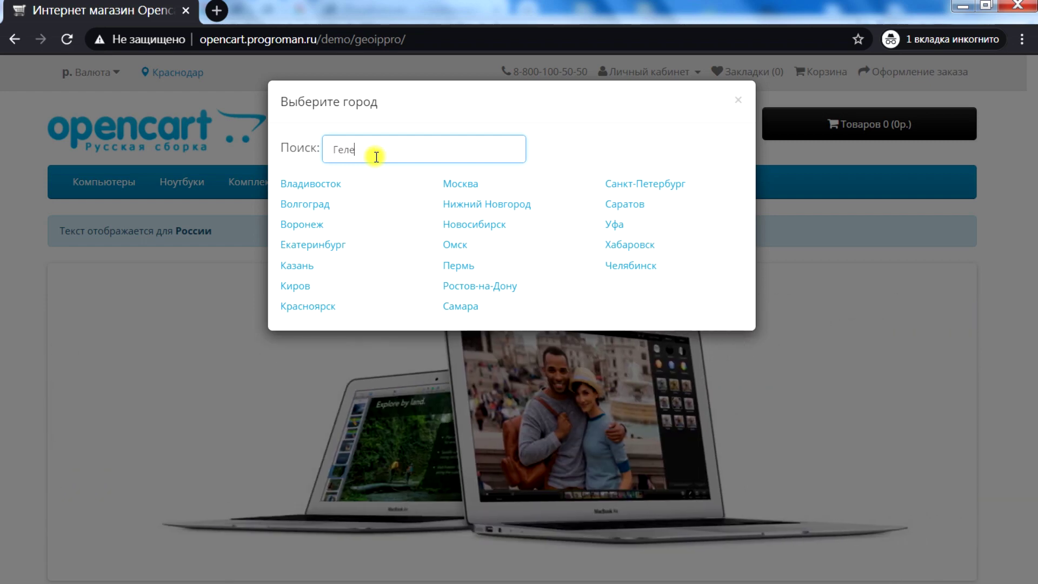
pyautogui.write('н')
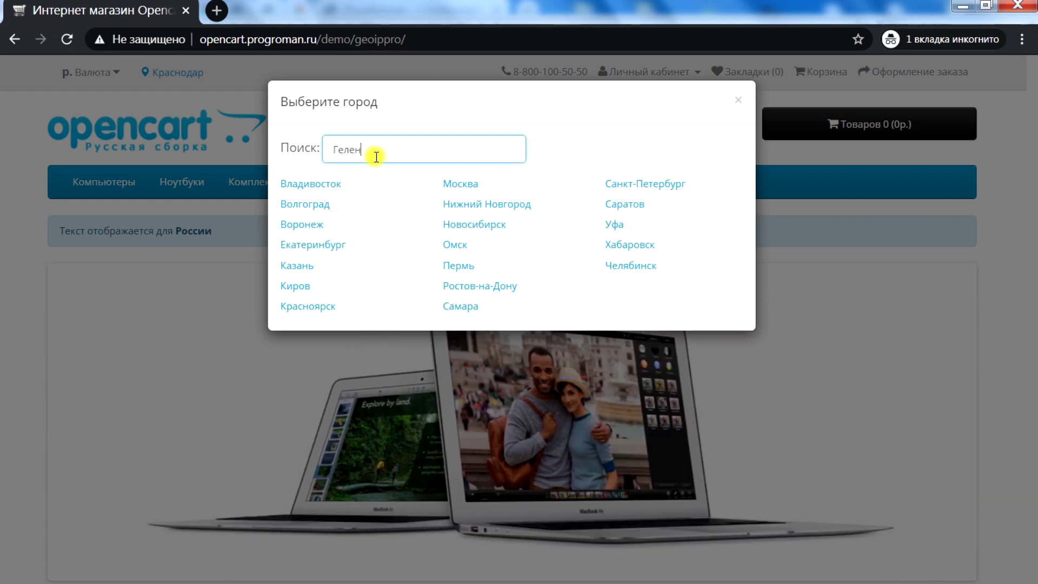
pyautogui.write('джик')
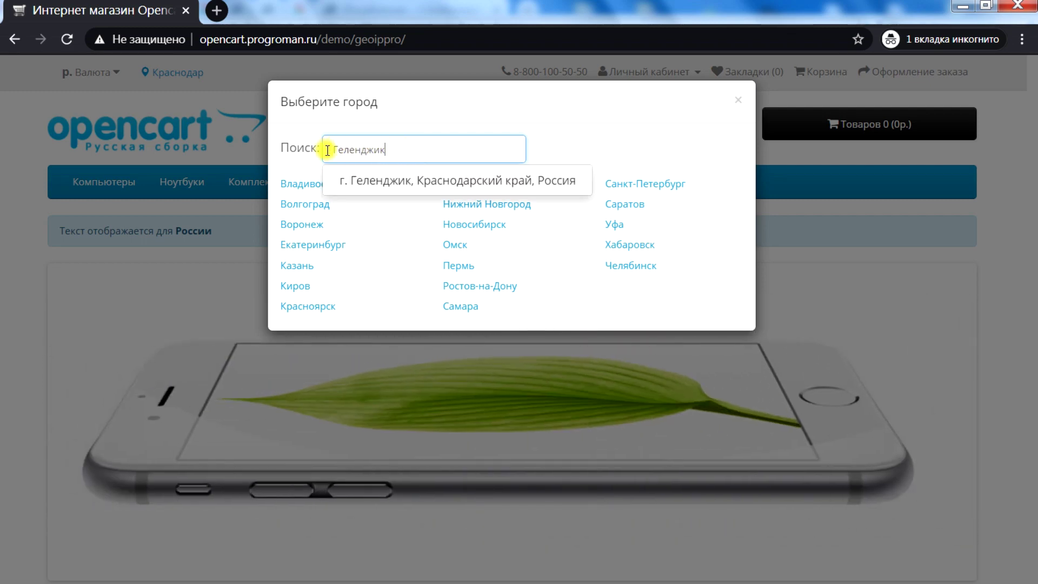
pyautogui.click(397, 182)
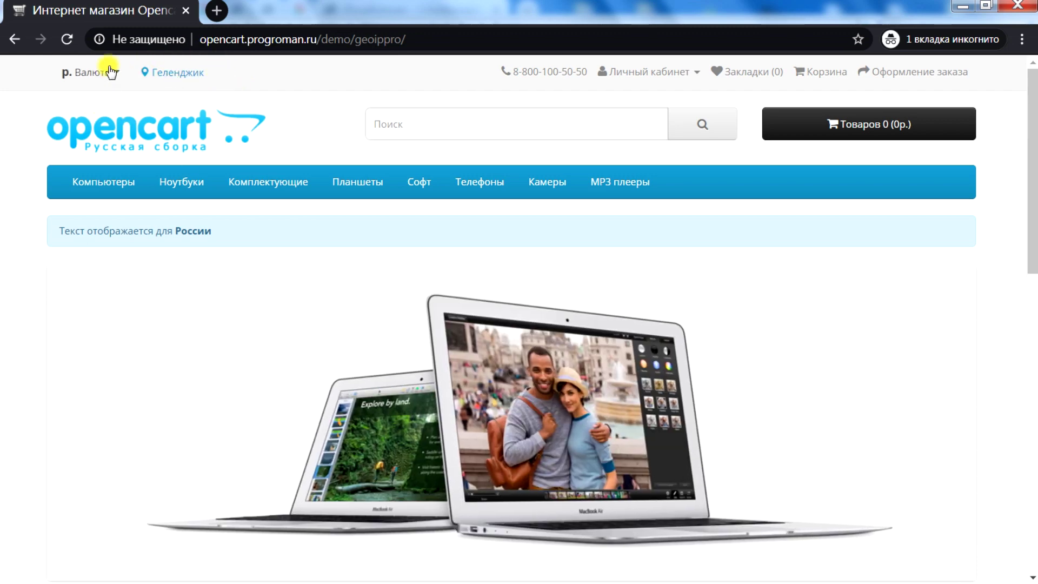
pyautogui.moveTo(153, 578)
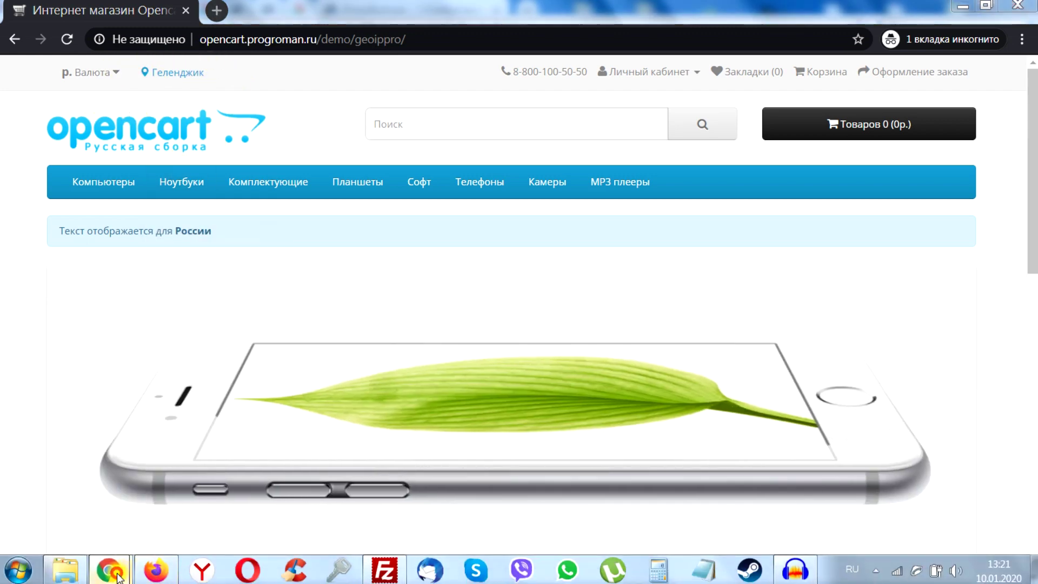
# Step: Switch to the CityManager+GeoIP admin settings and review the module's status options and default city
pyautogui.click(134, 501)
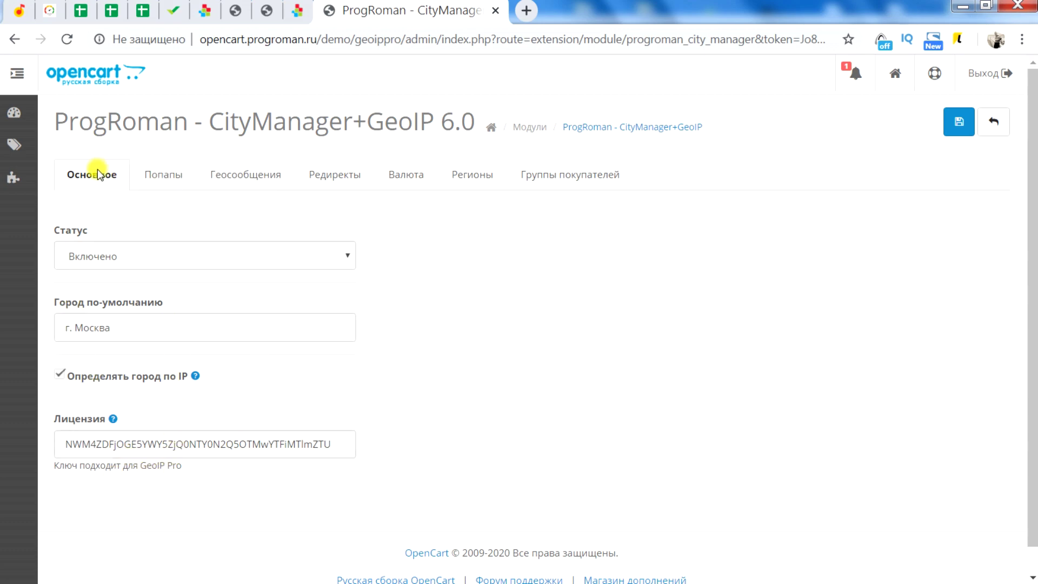
pyautogui.click(132, 260)
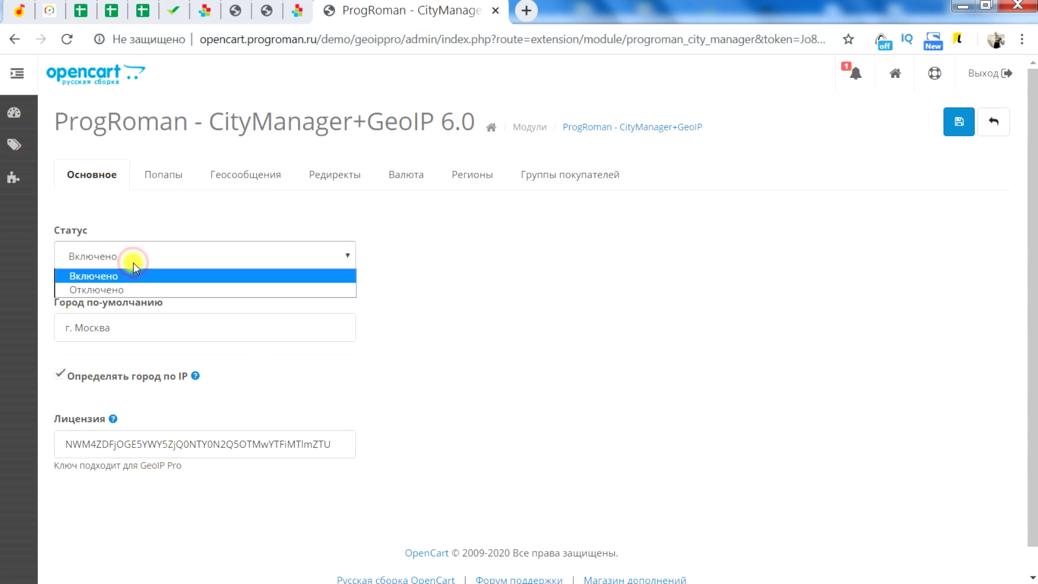
pyautogui.click(123, 213)
pyautogui.click(137, 320)
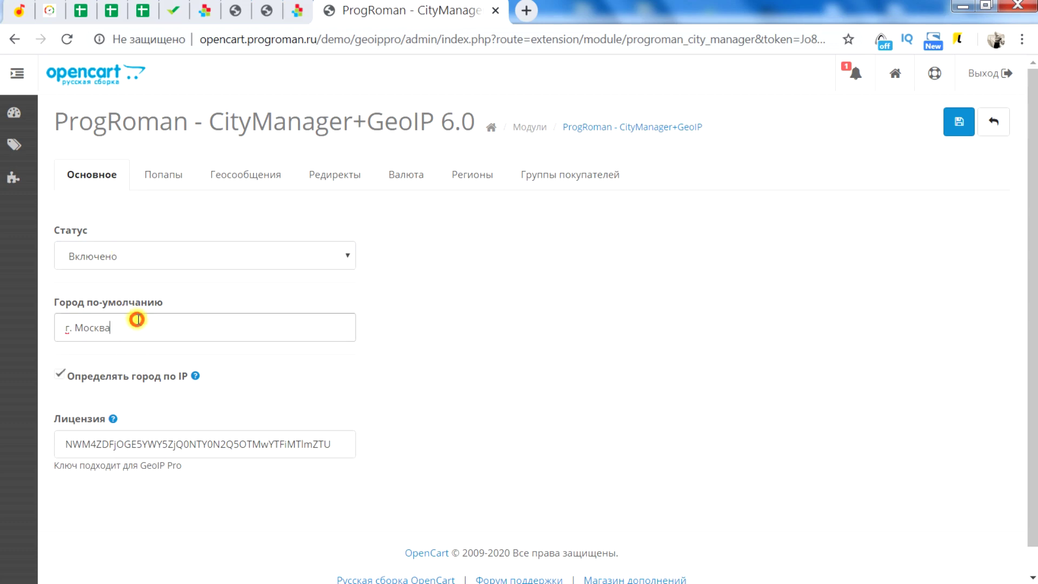
pyautogui.moveTo(146, 328); pyautogui.dragTo(34, 324)
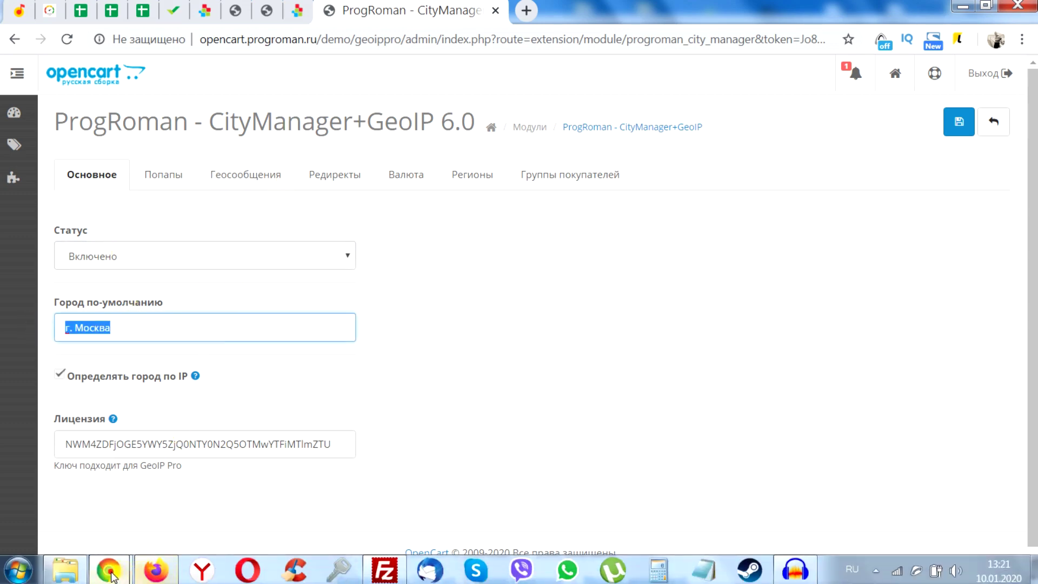
# Step: Check the city shown in the demo storefront header, then return to the module's admin settings
pyautogui.click(108, 570)
pyautogui.click(196, 516)
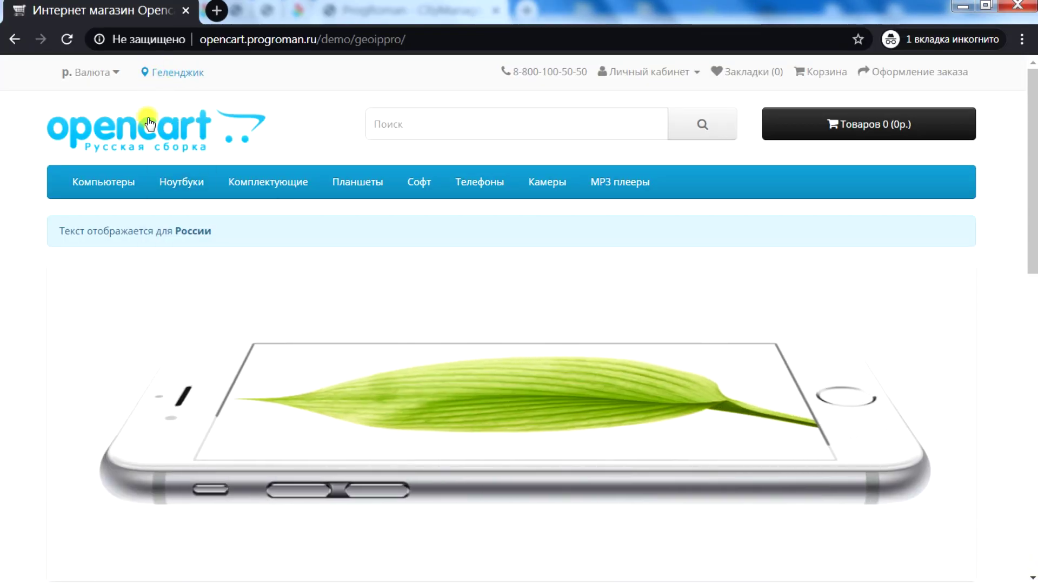
pyautogui.click(108, 570)
pyautogui.click(100, 423)
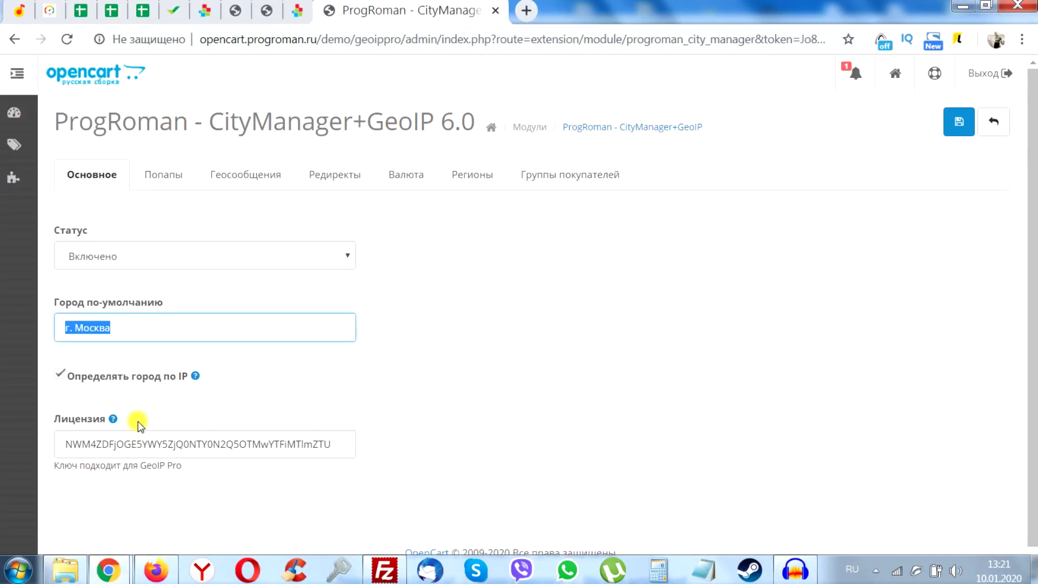
# Step: Examine the license key field in the module's main settings
pyautogui.click(270, 361)
pyautogui.scroll(-1, 162, 365)
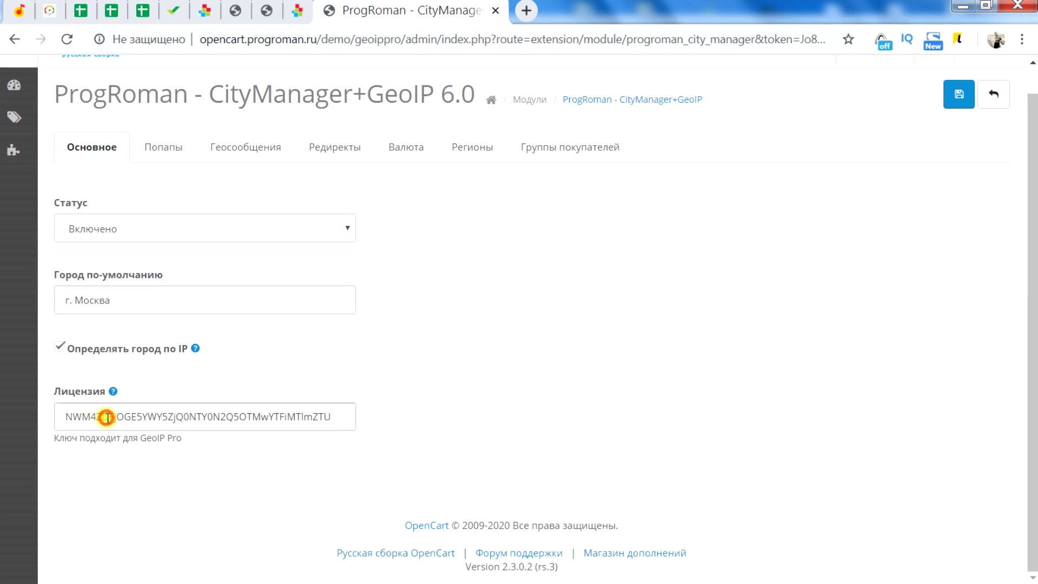
pyautogui.moveTo(60, 417); pyautogui.dragTo(335, 414)
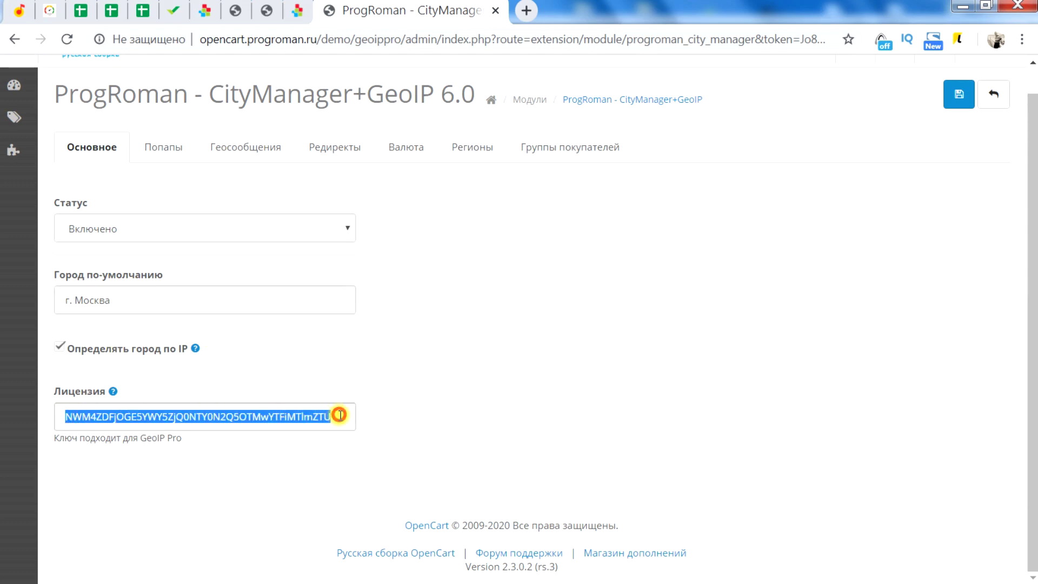
pyautogui.click(320, 416)
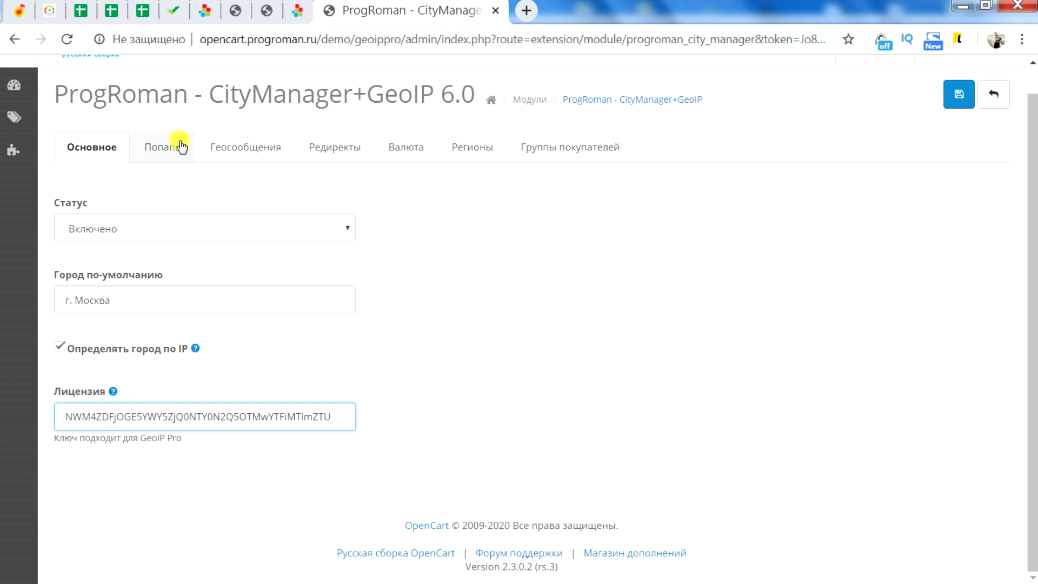
# Step: Open the popup settings and read the help for the "Угадали город" display period
pyautogui.click(163, 147)
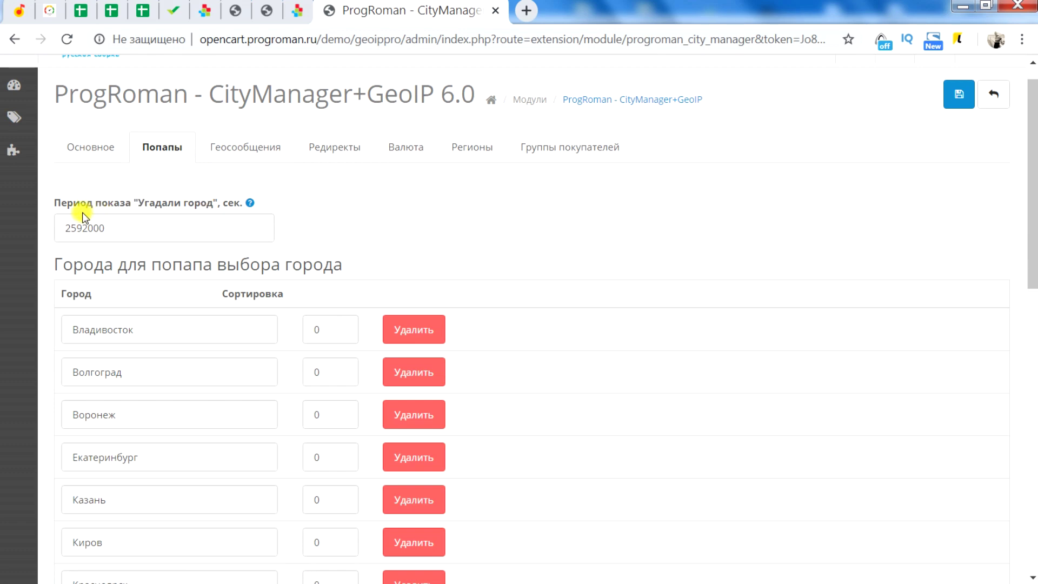
pyautogui.moveTo(56, 206); pyautogui.dragTo(150, 209)
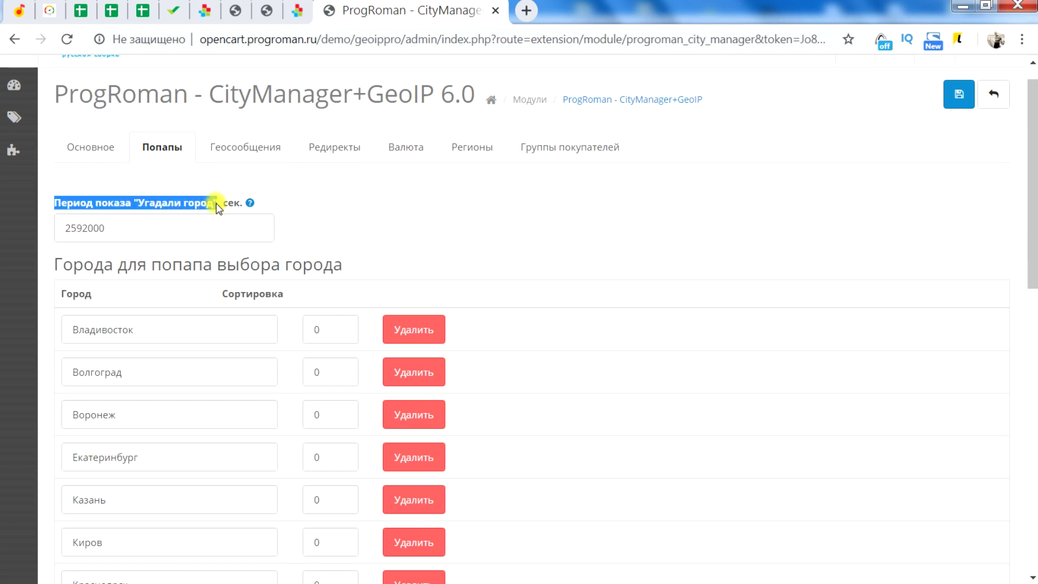
pyautogui.moveTo(226, 209); pyautogui.dragTo(226, 208)
pyautogui.moveTo(249, 206)
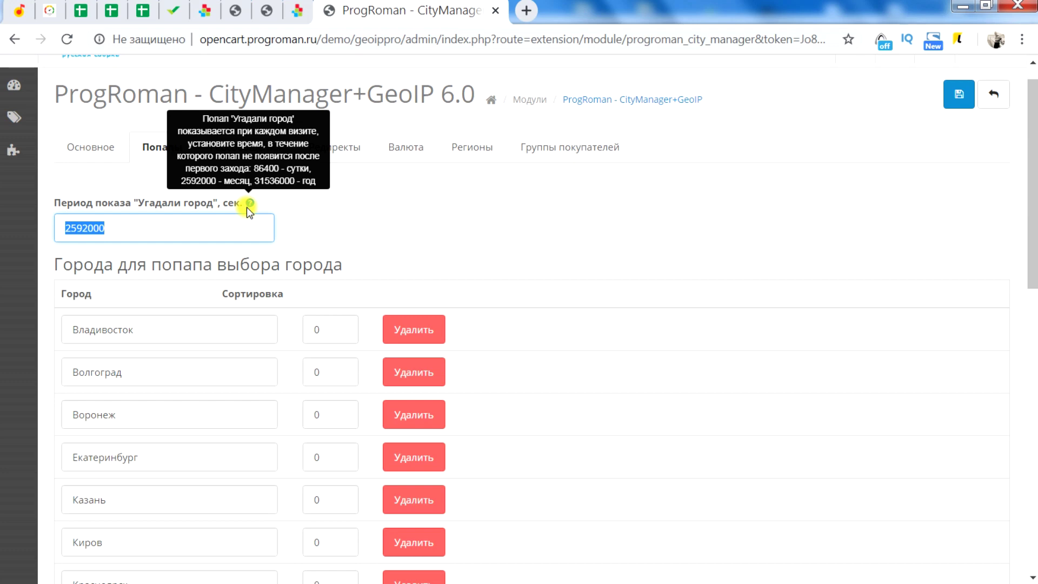
pyautogui.click(216, 230)
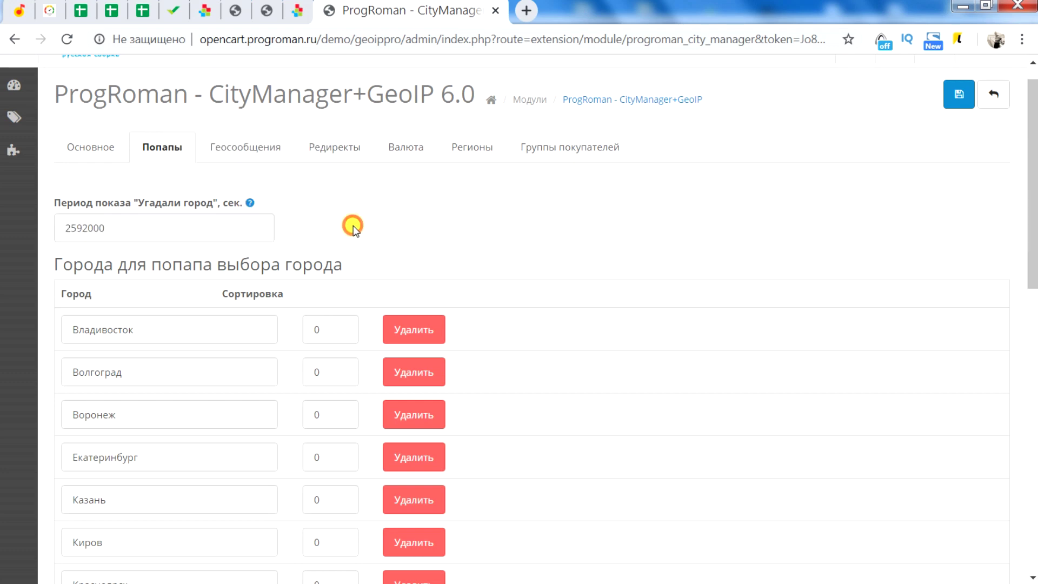
# Step: Compare the admin list of cities for the selection popup with the cities offered in the storefront's city chooser
pyautogui.scroll(-6, 352, 227)
pyautogui.scroll(-8, 351, 228)
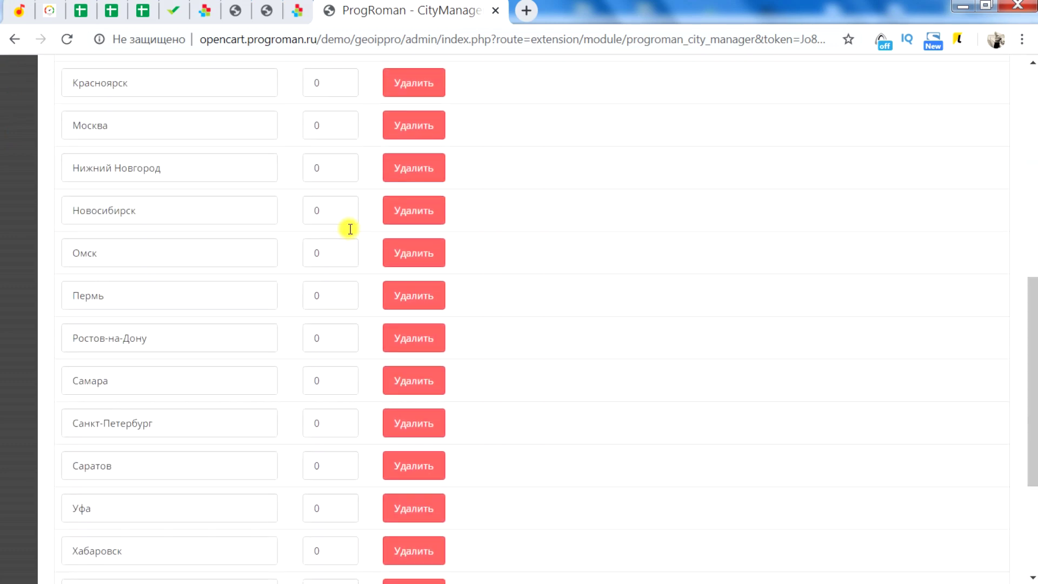
pyautogui.scroll(12, 349, 231)
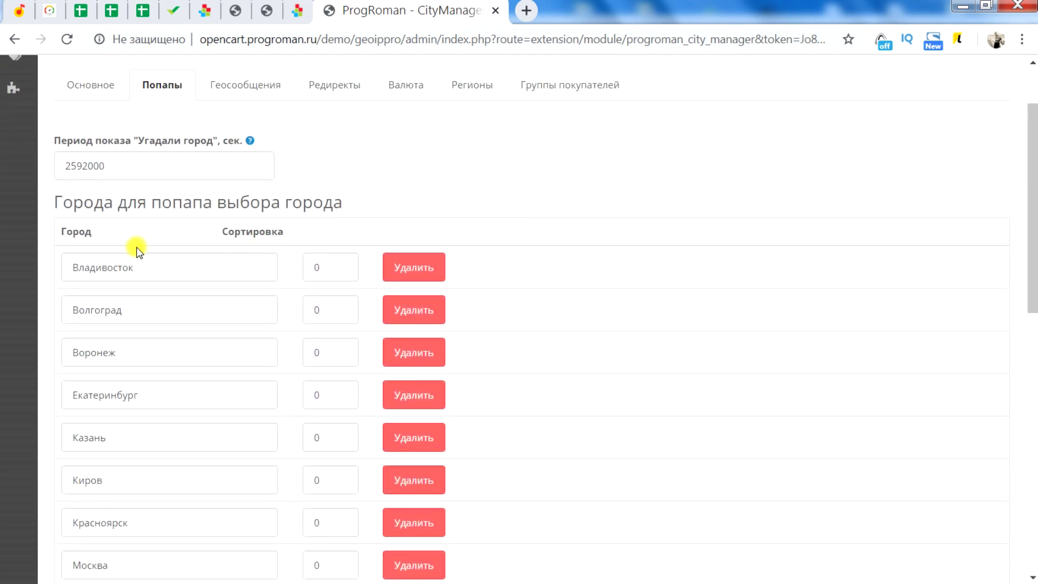
pyautogui.scroll(-12, 370, 145)
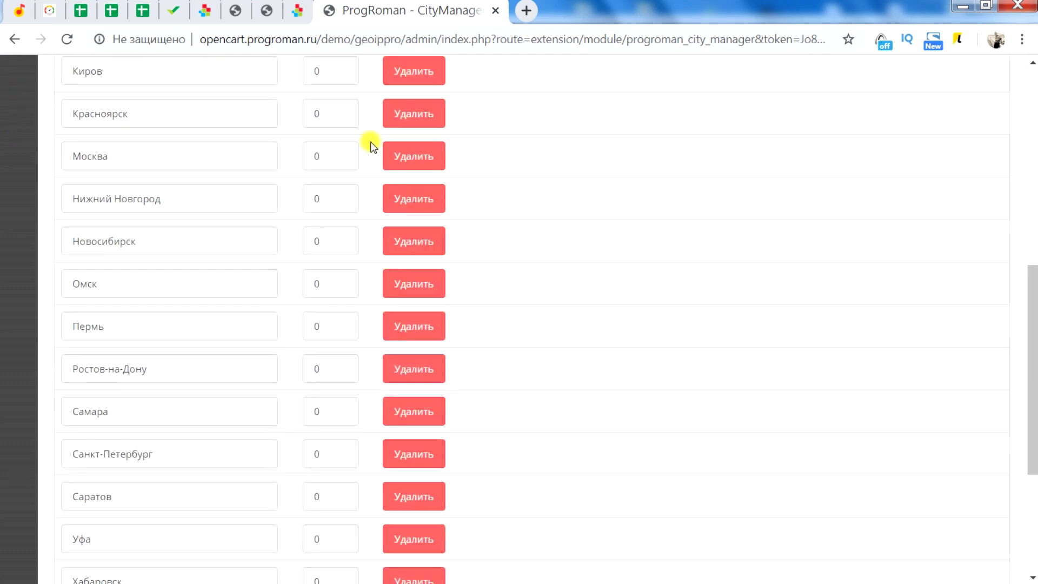
pyautogui.moveTo(109, 569)
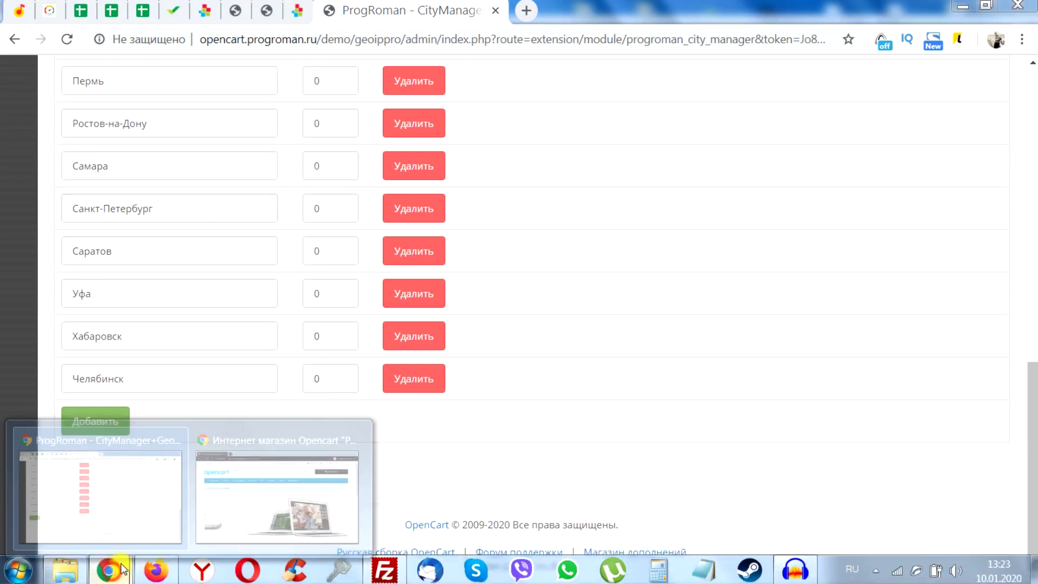
pyautogui.click(282, 484)
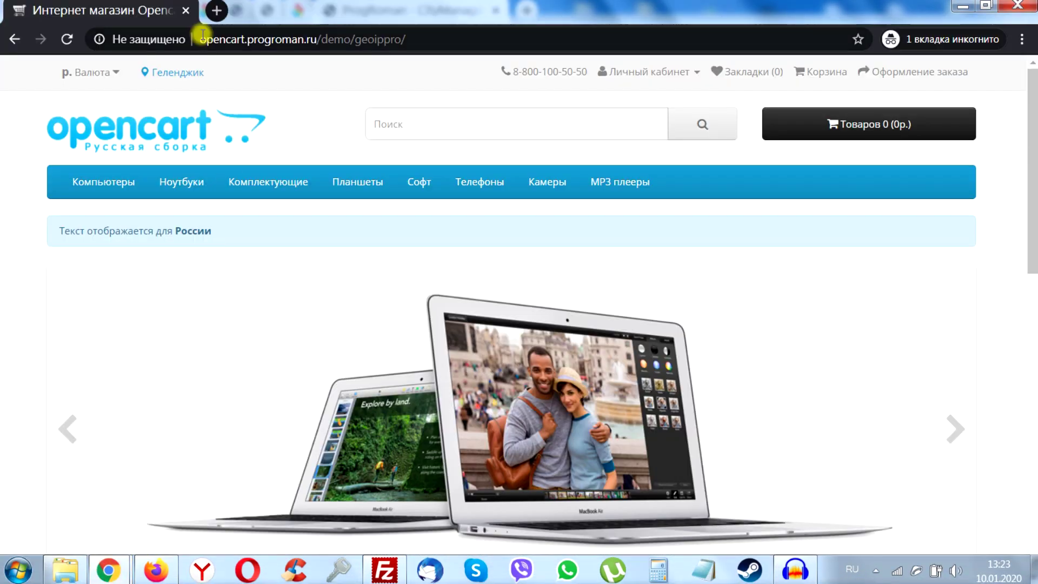
pyautogui.click(185, 72)
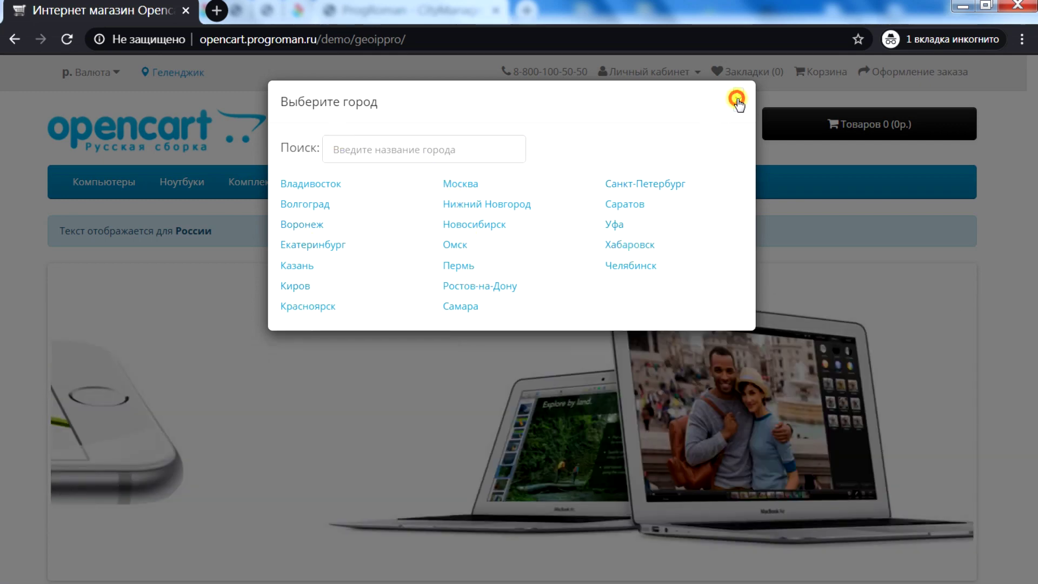
pyautogui.click(737, 100)
# Step: Return to the admin popup settings and add an empty city row at the end of the city list
pyautogui.moveTo(173, 568)
pyautogui.moveTo(130, 573)
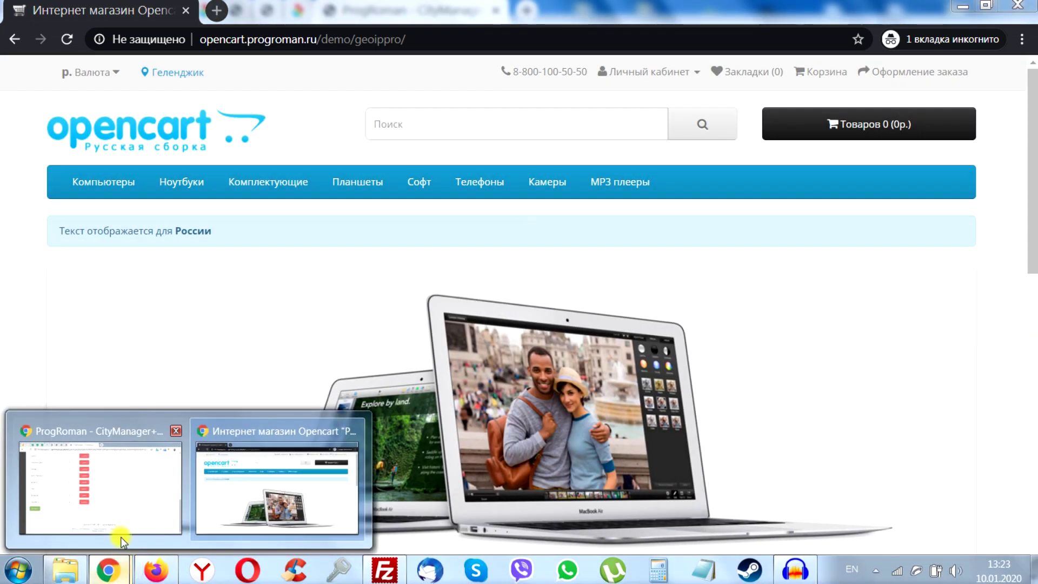
pyautogui.click(138, 488)
pyautogui.scroll(10, 244, 301)
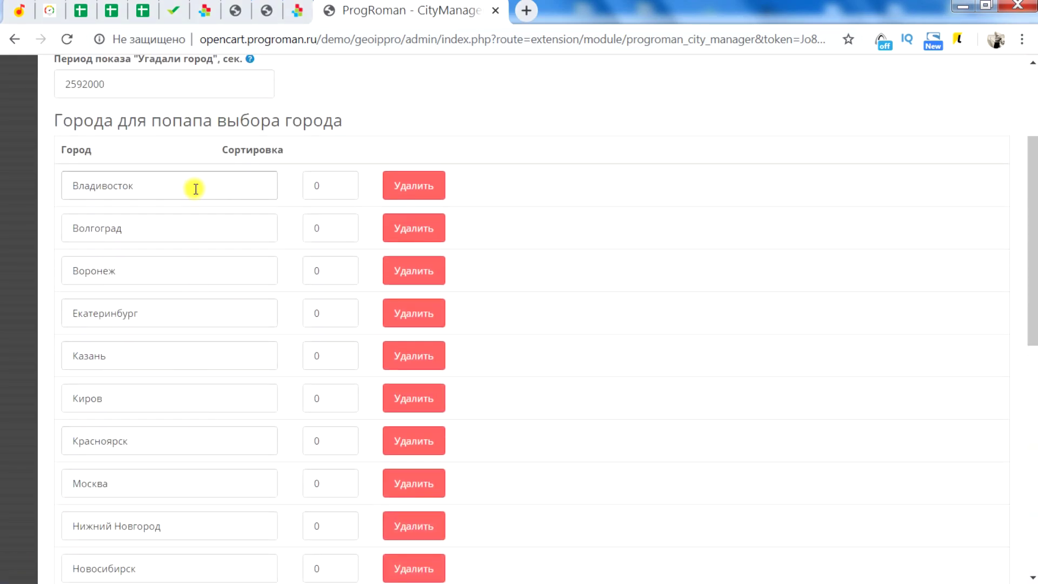
pyautogui.scroll(-15, 201, 244)
pyautogui.click(97, 419)
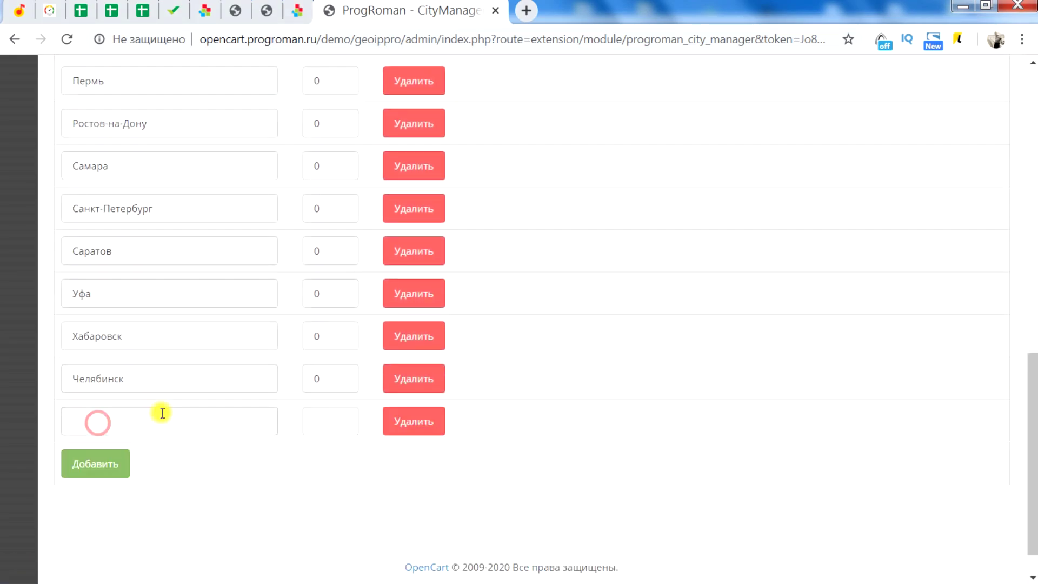
pyautogui.click(154, 429)
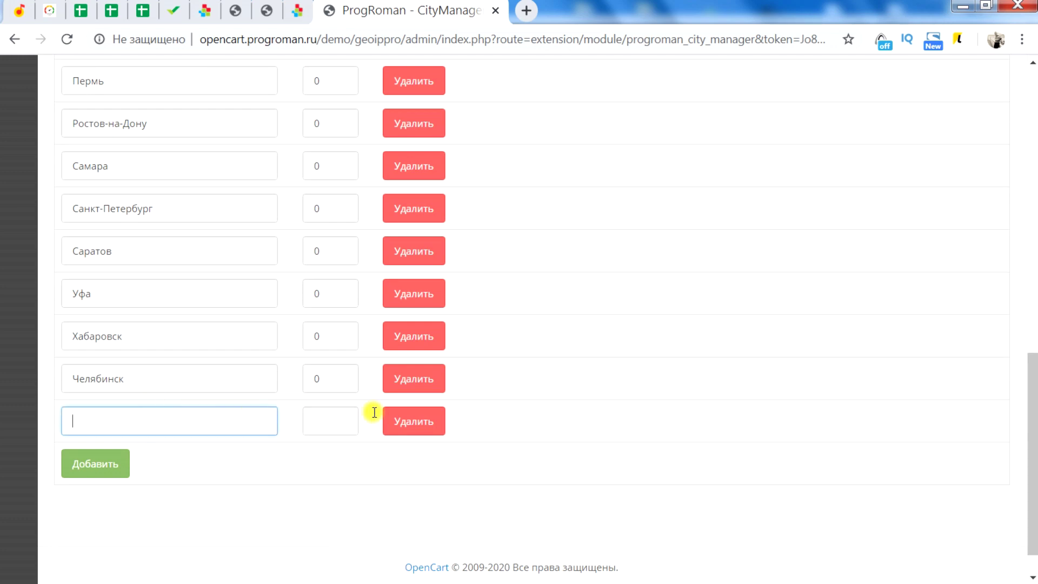
pyautogui.click(329, 418)
# Step: Examine the sort order fields for Владивосток, Волгоград and the other cities in the popup list
pyautogui.scroll(9, 329, 330)
pyautogui.scroll(5, 330, 331)
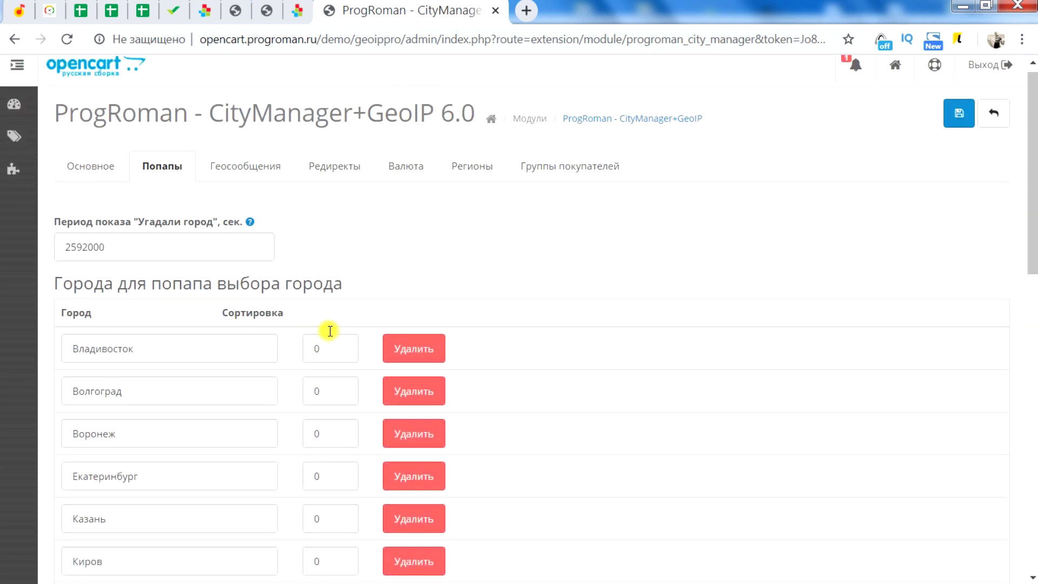
pyautogui.doubleClick(324, 350)
pyautogui.doubleClick(331, 392)
pyautogui.scroll(-14, 334, 373)
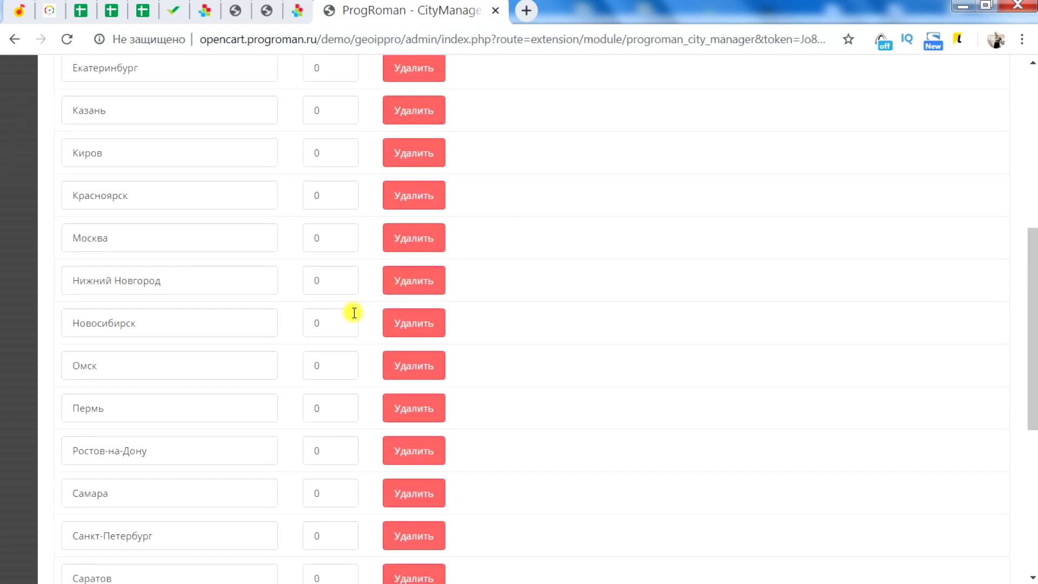
pyautogui.scroll(8, 697, 247)
pyautogui.scroll(6, 697, 246)
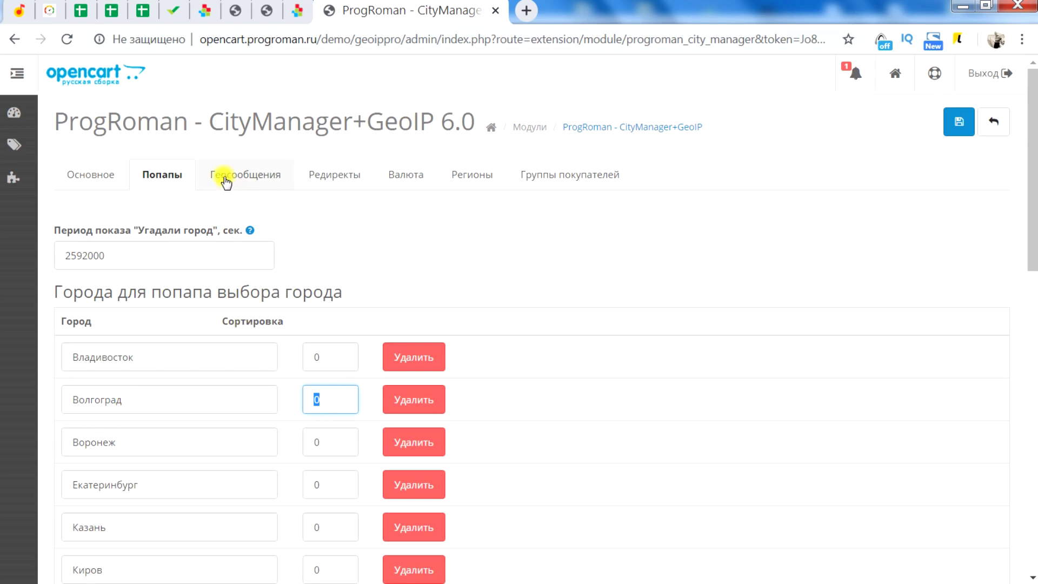
# Step: Open the geo-message settings and examine the demo texts for г. Москва and Россия
pyautogui.click(226, 182)
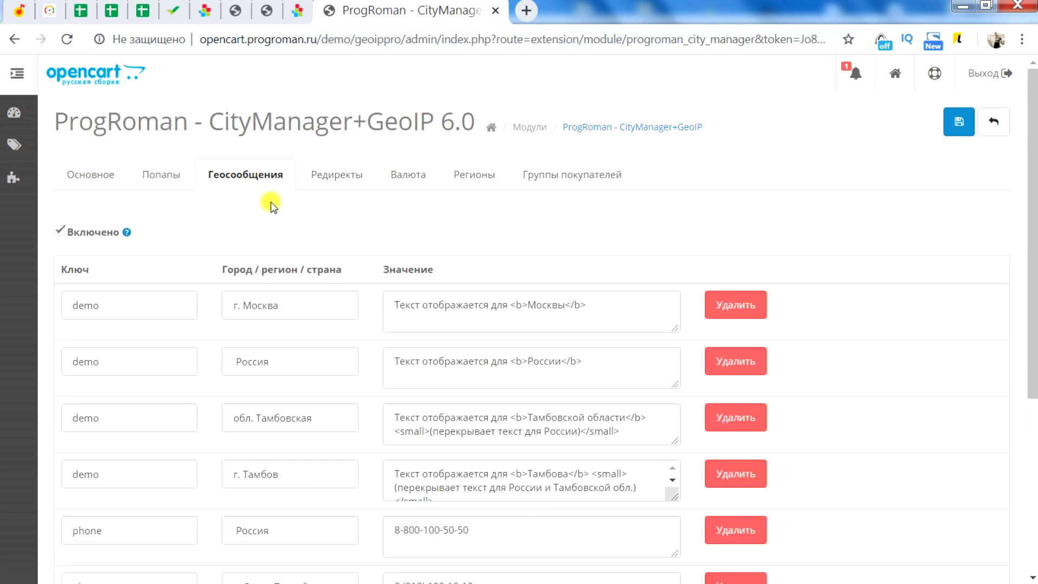
pyautogui.scroll(-1, 271, 205)
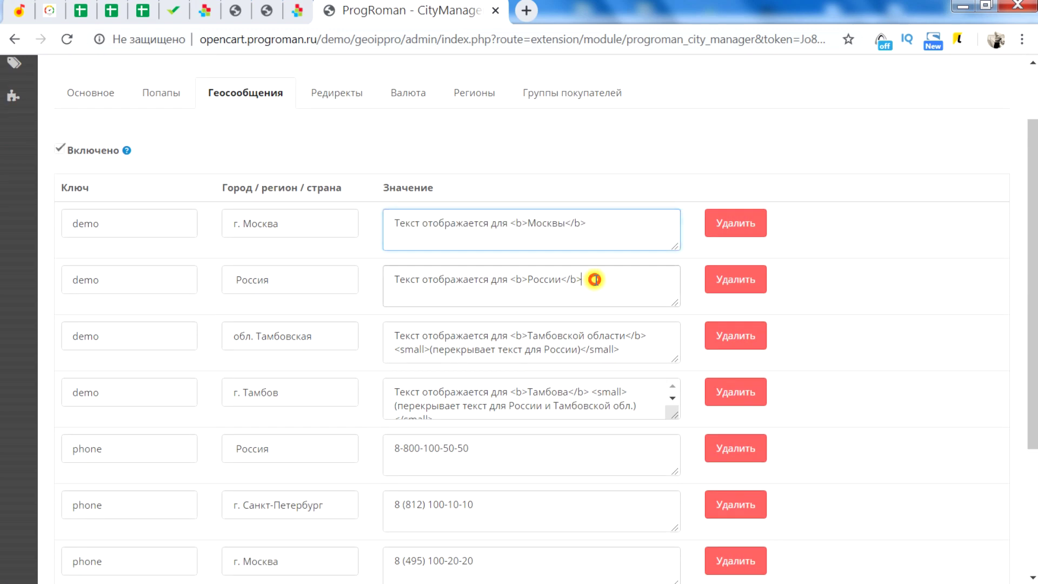
pyautogui.moveTo(591, 278); pyautogui.dragTo(394, 262)
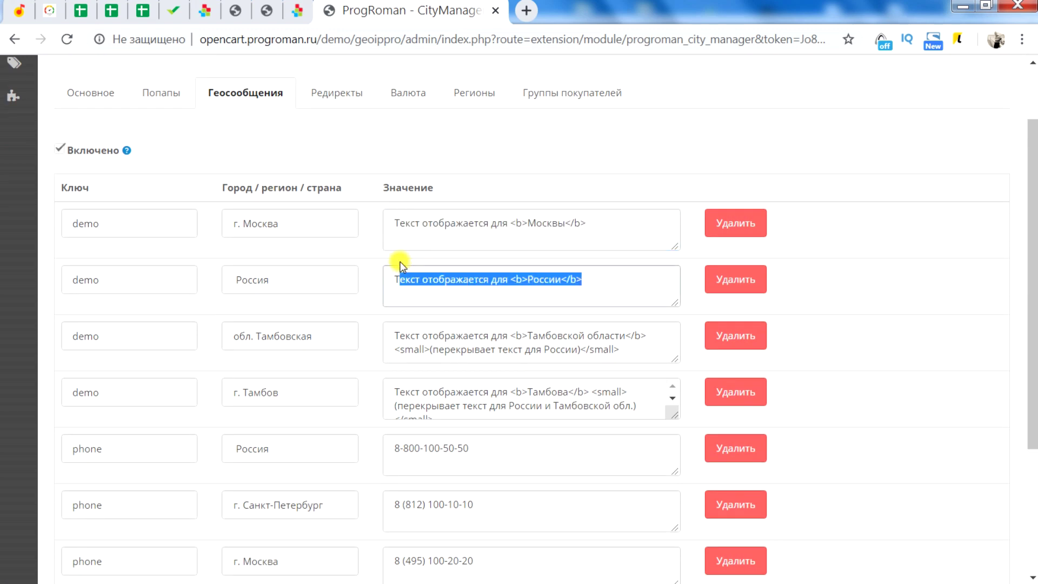
pyautogui.moveTo(607, 224); pyautogui.dragTo(394, 223)
pyautogui.click(602, 225)
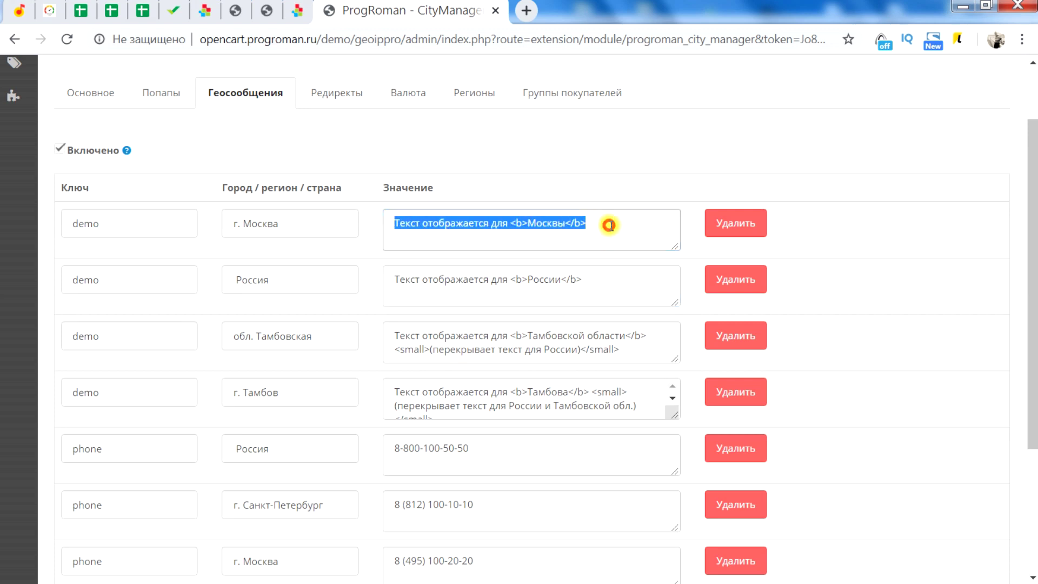
pyautogui.moveTo(605, 281); pyautogui.dragTo(393, 280)
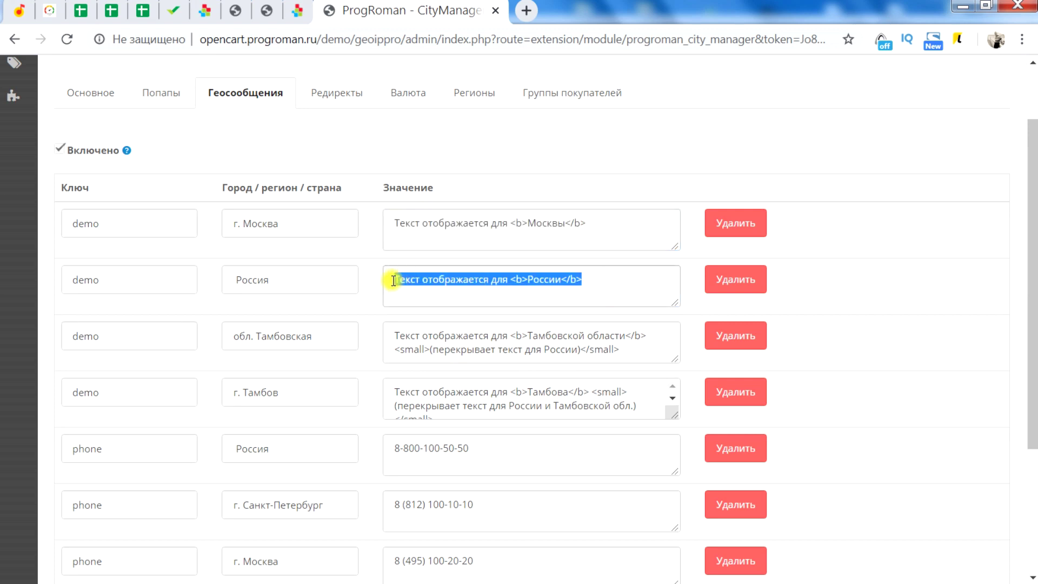
# Step: Examine the phone geo-messages defined for Россия and г. Санкт-Петербург
pyautogui.scroll(-3, 562, 292)
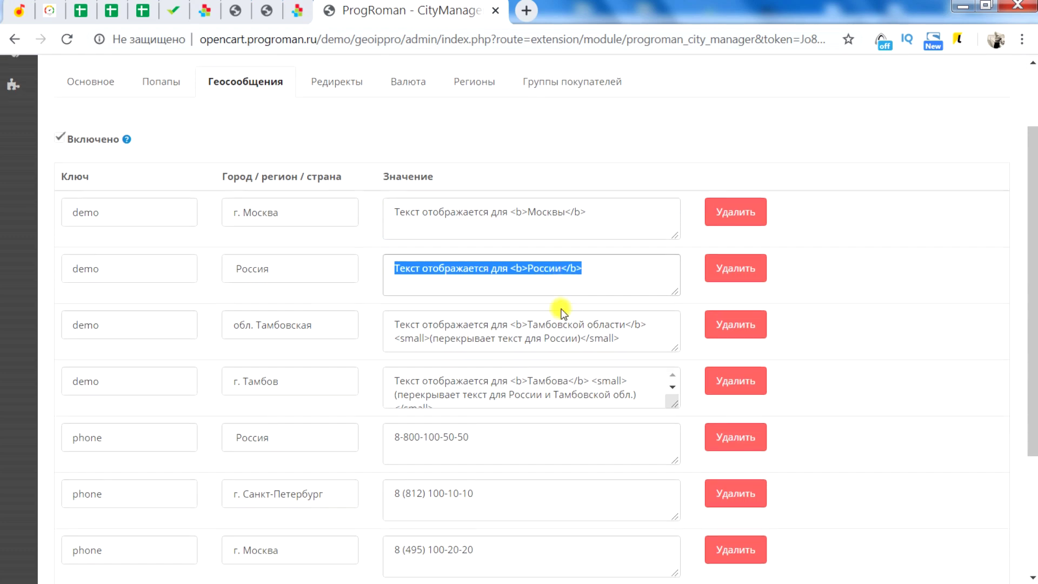
pyautogui.moveTo(496, 289); pyautogui.dragTo(397, 281)
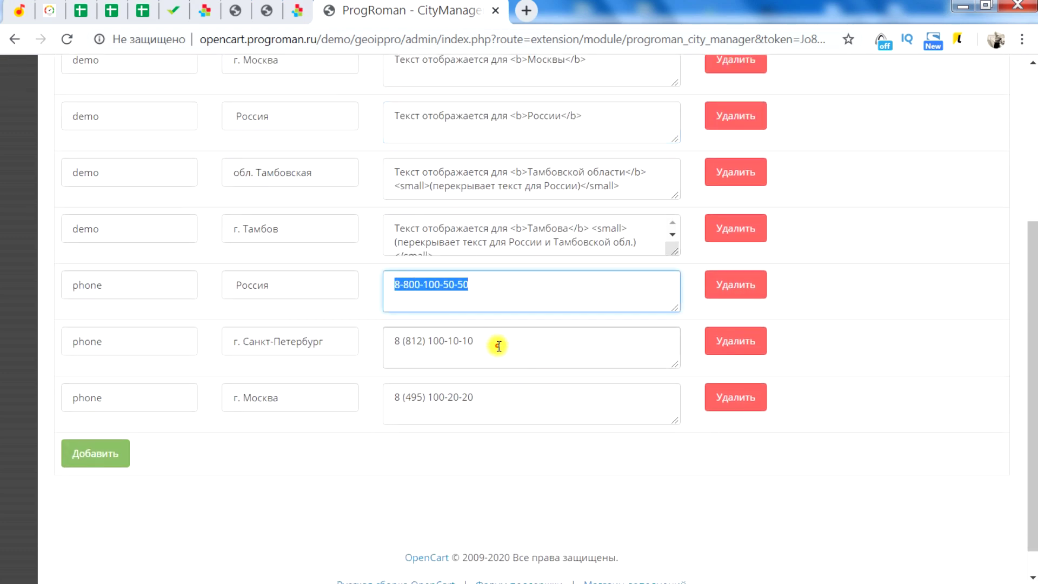
pyautogui.moveTo(493, 343); pyautogui.dragTo(389, 339)
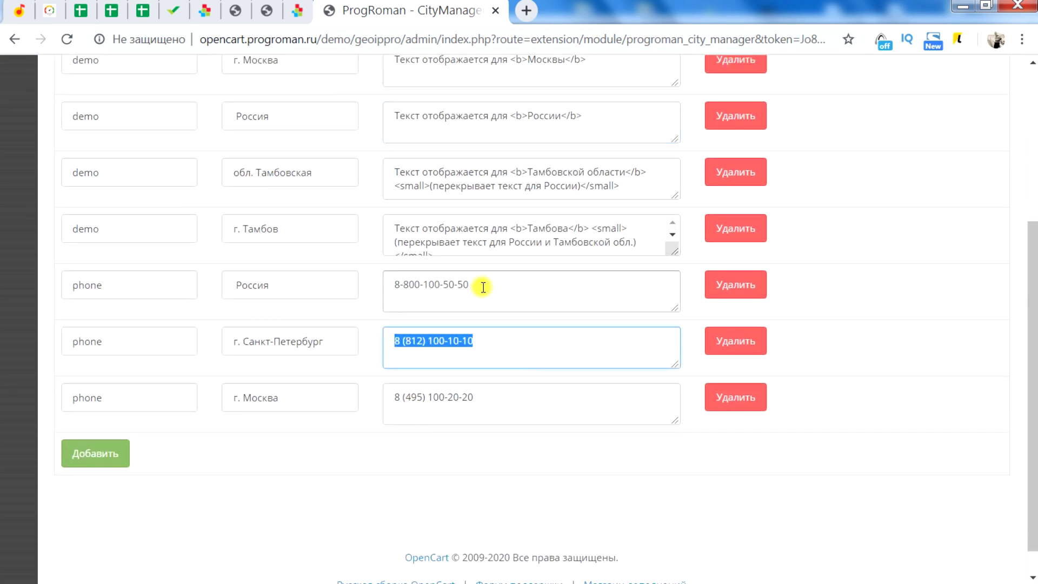
pyautogui.moveTo(483, 287); pyautogui.dragTo(392, 287)
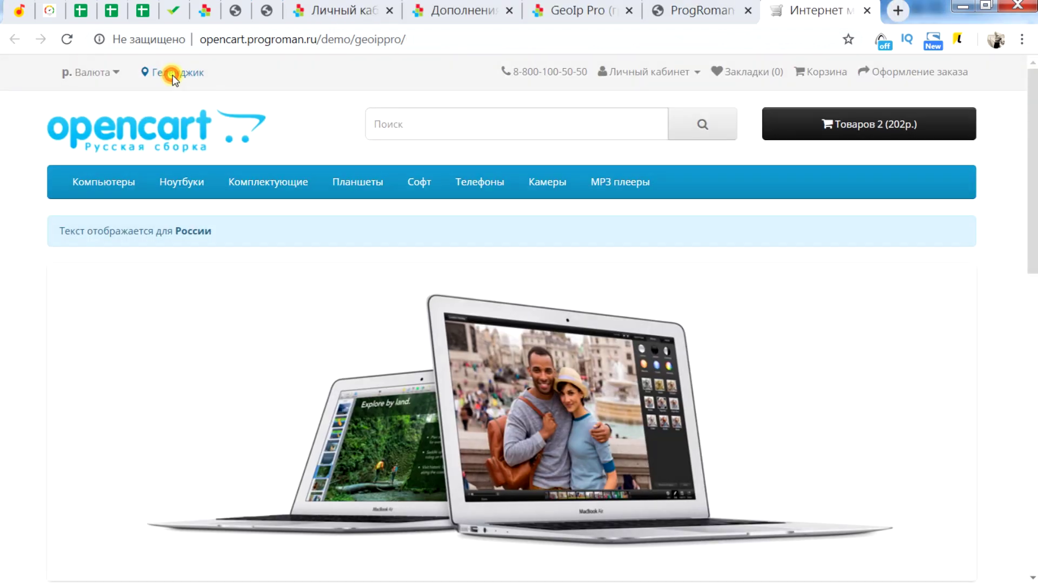
# Step: Select Санкт-Петербург as the storefront city and examine the phone number in the page header
pyautogui.click(170, 71)
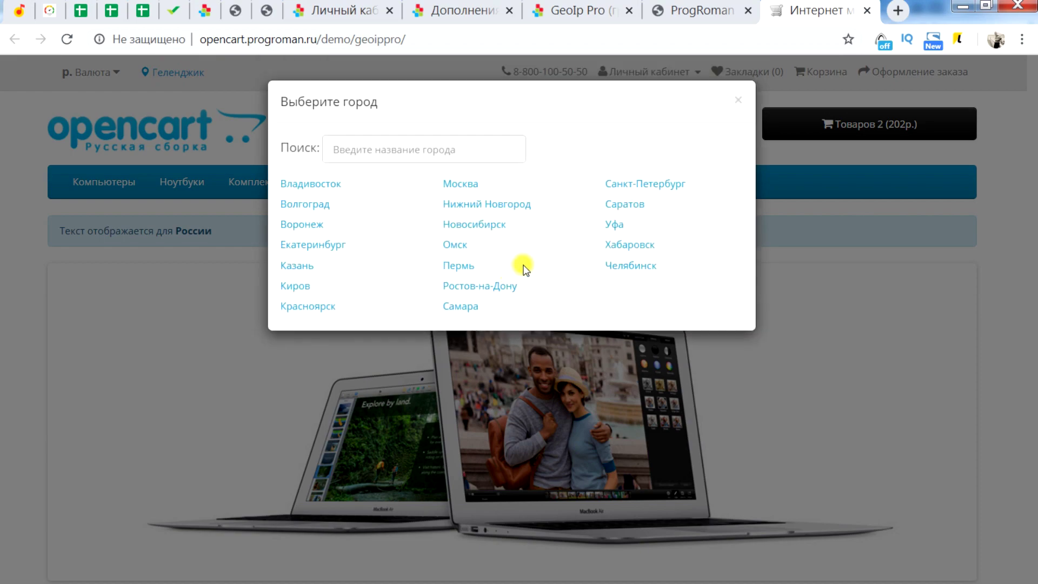
pyautogui.click(626, 185)
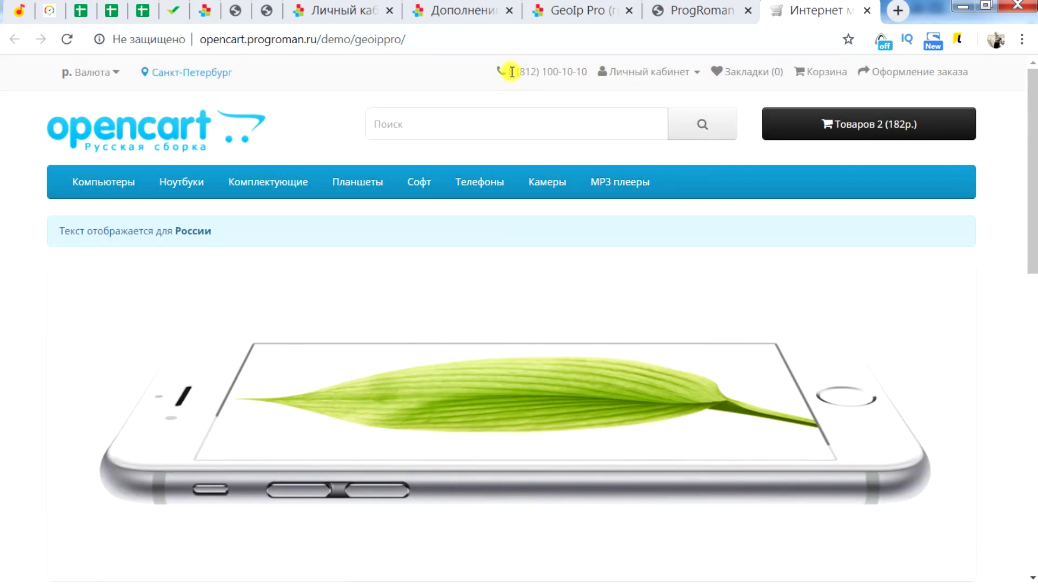
pyautogui.moveTo(510, 70); pyautogui.dragTo(552, 71)
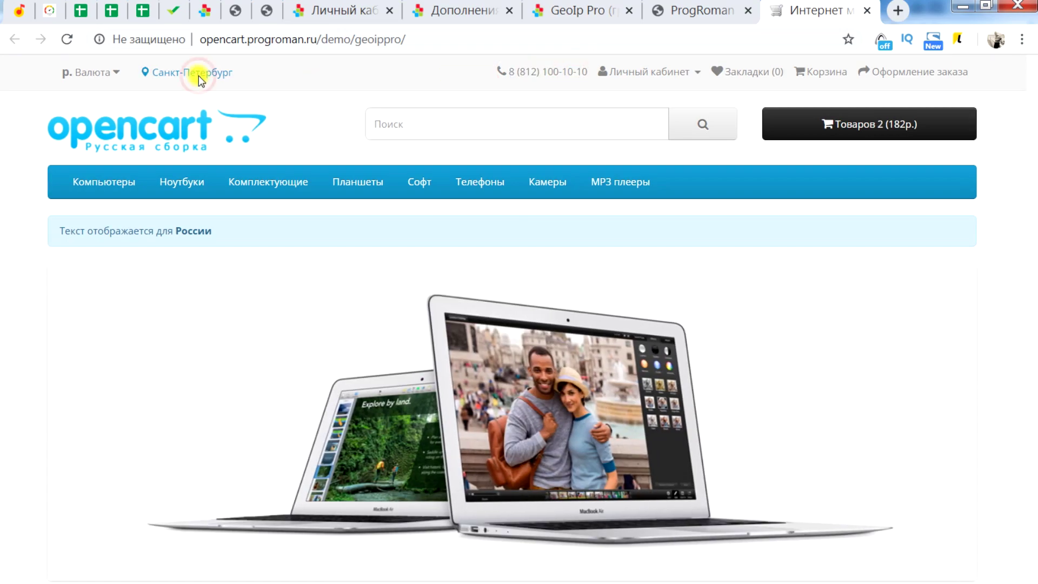
# Step: Switch the storefront city to Москва and back to Геленджик, examining the header phone number for each city
pyautogui.click(199, 74)
pyautogui.click(458, 185)
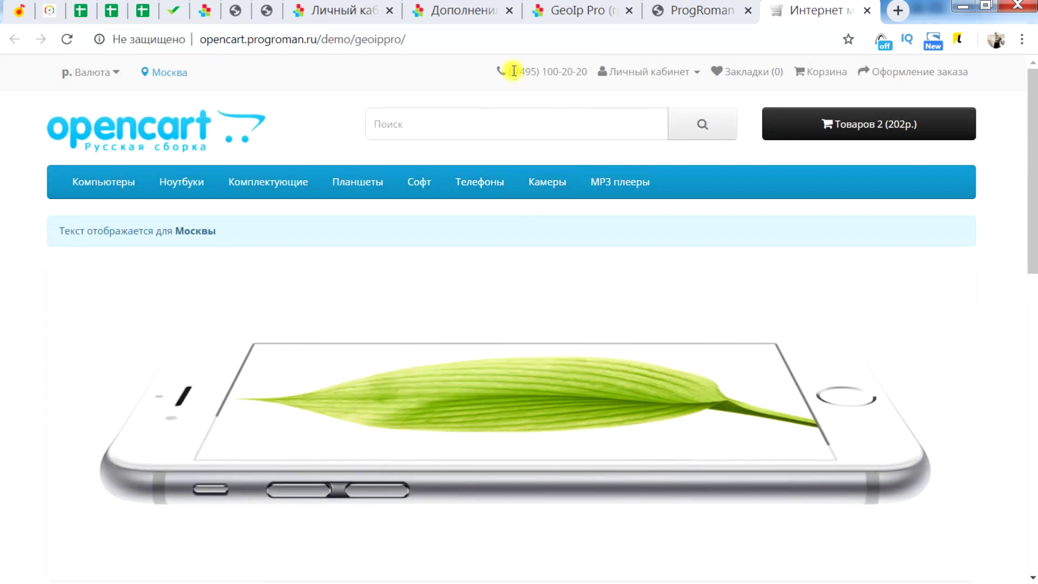
pyautogui.moveTo(509, 70); pyautogui.dragTo(584, 69)
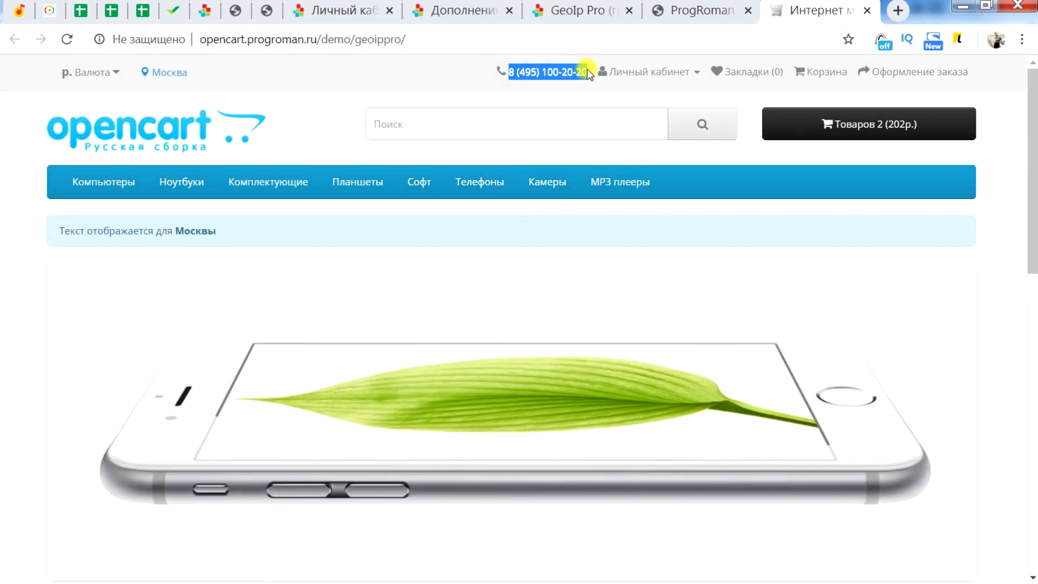
pyautogui.click(541, 70)
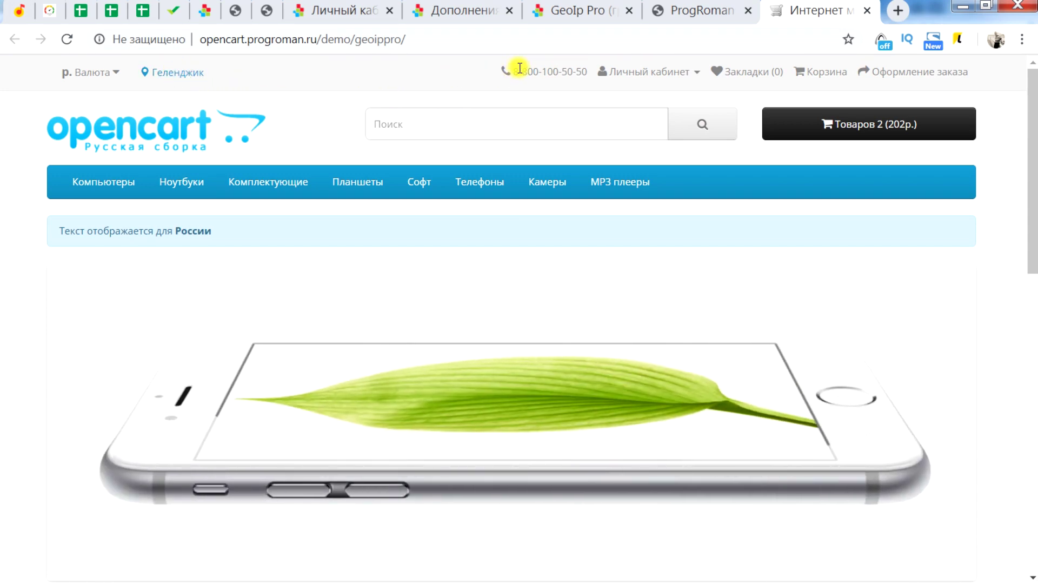
pyautogui.moveTo(514, 67); pyautogui.dragTo(595, 70)
pyautogui.click(551, 66)
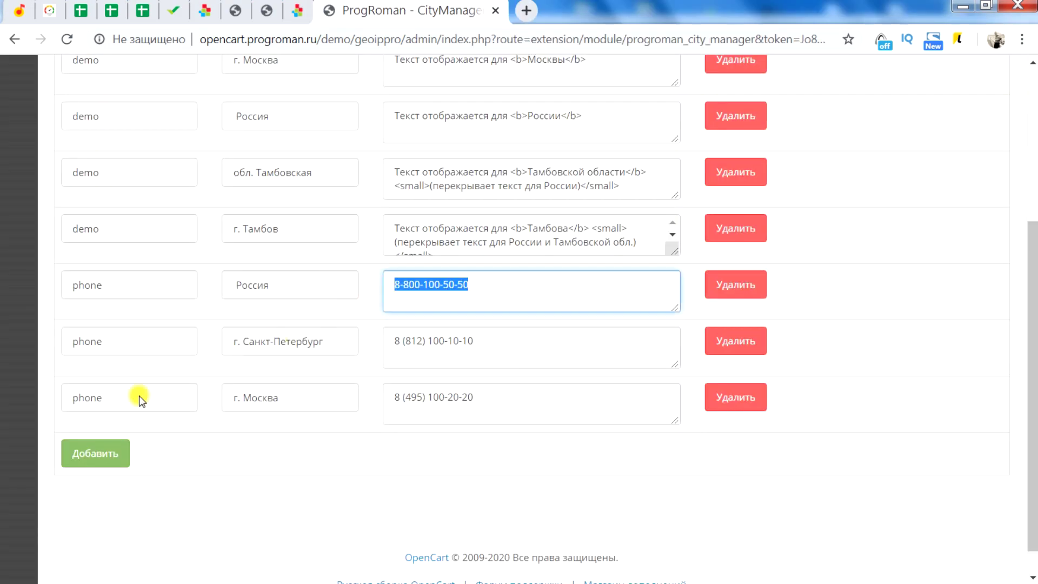
# Step: Return to the admin geo-messages and examine the phone key in the г. Москва, г. Санкт-Петербург and Россия rows
pyautogui.scroll(5, 116, 397)
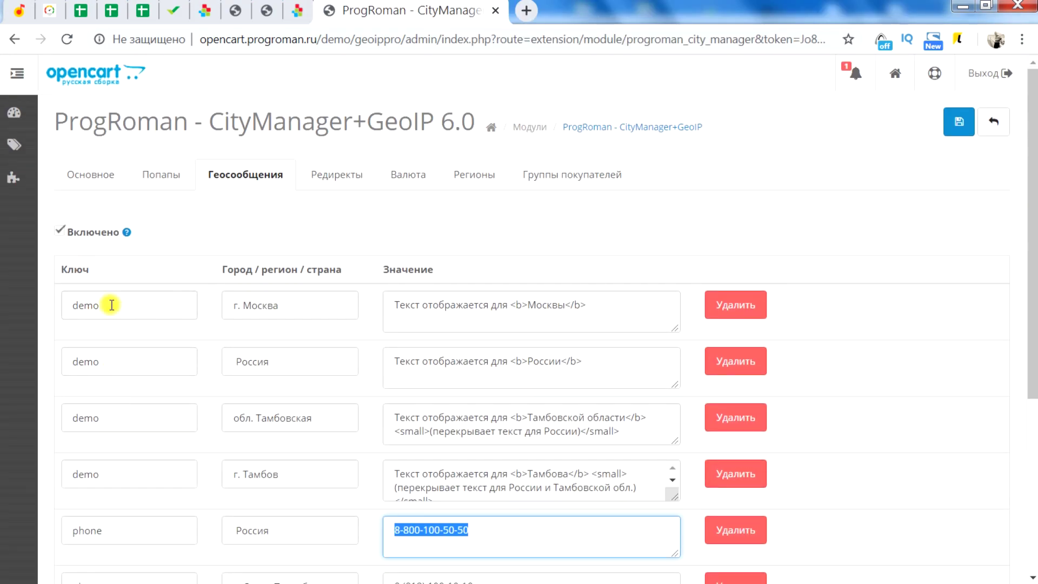
pyautogui.scroll(-5, 104, 325)
pyautogui.doubleClick(116, 397)
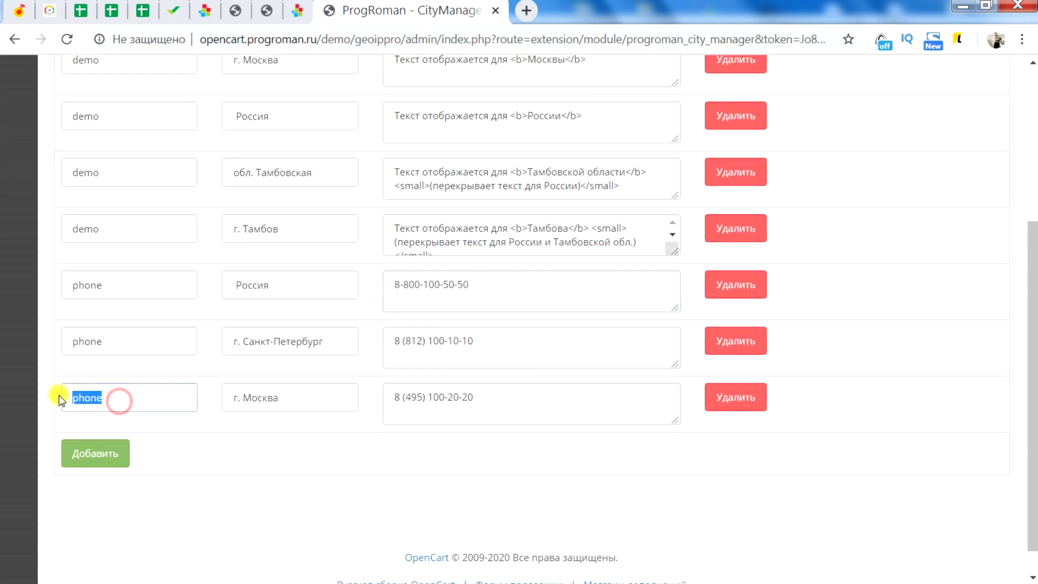
pyautogui.doubleClick(115, 346)
pyautogui.click(113, 288)
pyautogui.moveTo(113, 289); pyautogui.dragTo(60, 287)
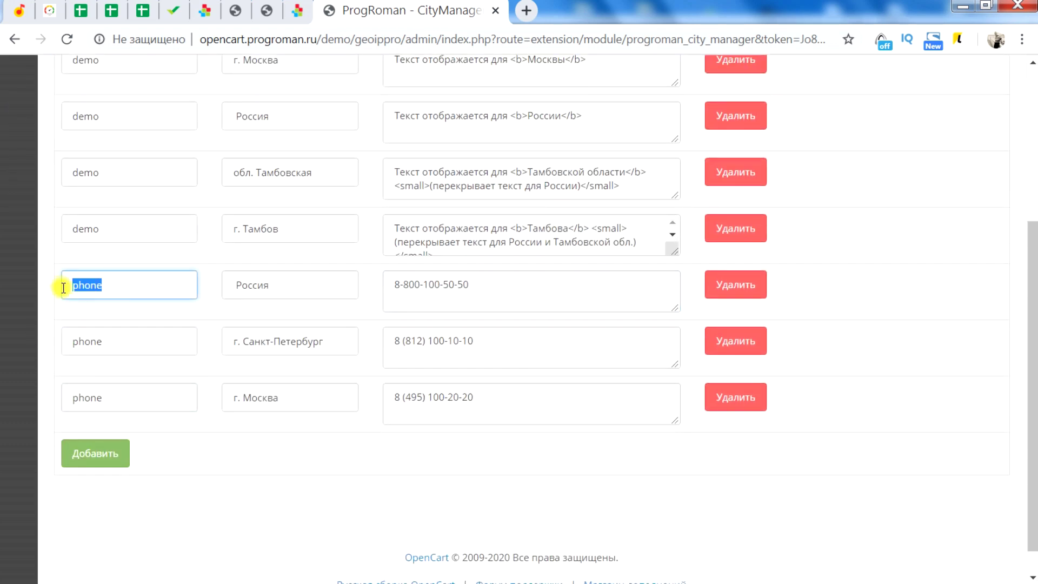
pyautogui.click(240, 443)
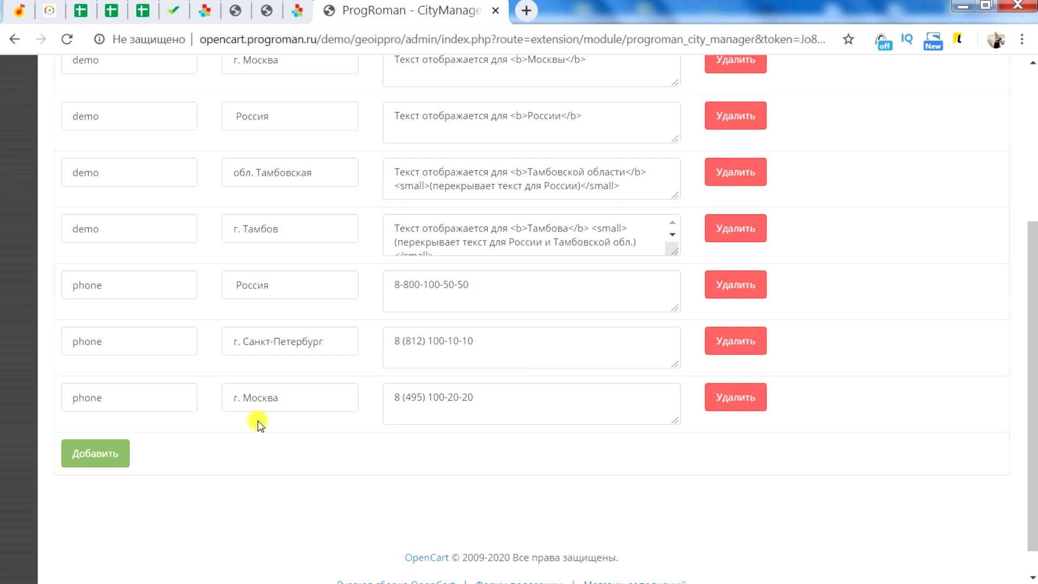
# Step: Compare the phone message values set for Россия, г. Санкт-Петербург and г. Москва
pyautogui.scroll(2, 260, 425)
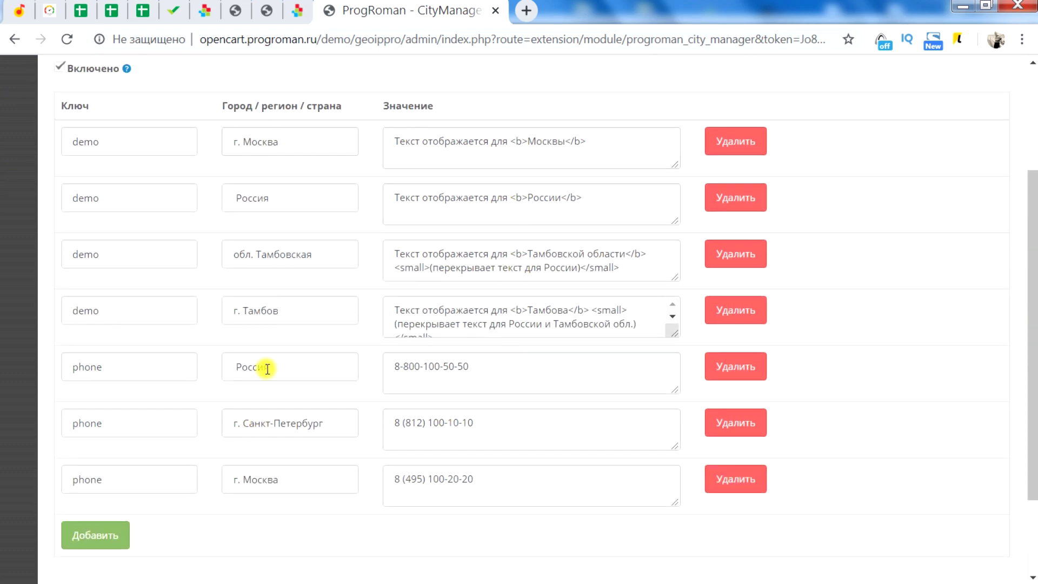
pyautogui.click(393, 363)
pyautogui.moveTo(515, 375); pyautogui.dragTo(352, 352)
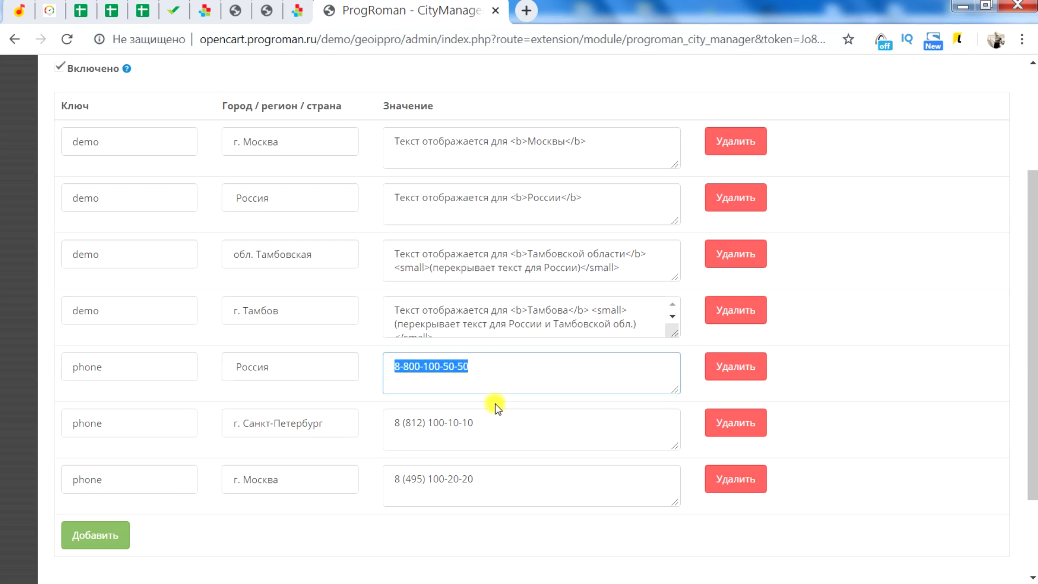
pyautogui.moveTo(498, 413); pyautogui.dragTo(371, 418)
pyautogui.moveTo(489, 473); pyautogui.dragTo(390, 478)
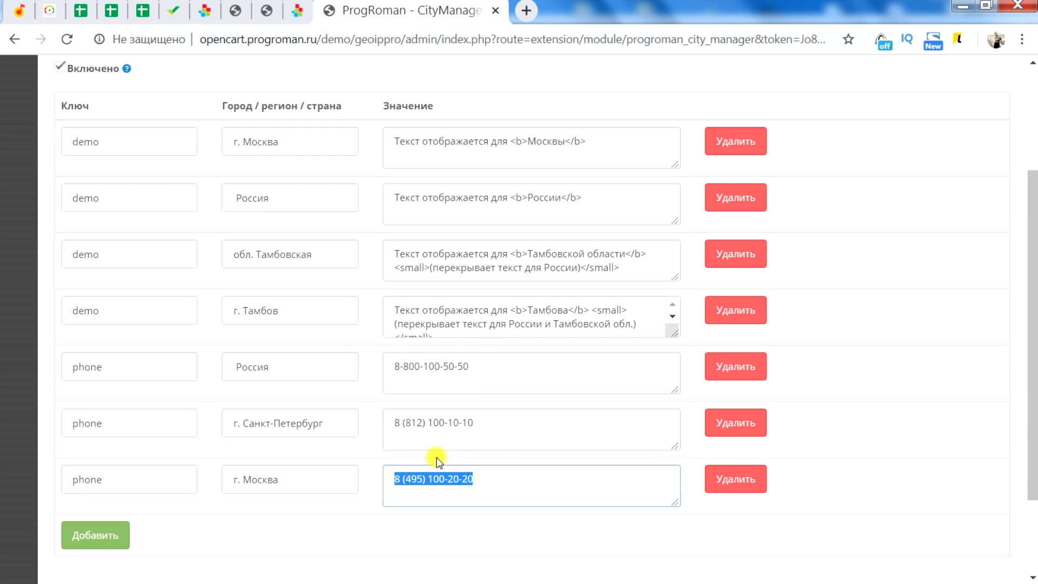
# Step: Switch to the storefront in the incognito window and examine the header phone number for Геленджик
pyautogui.scroll(-2, 317, 530)
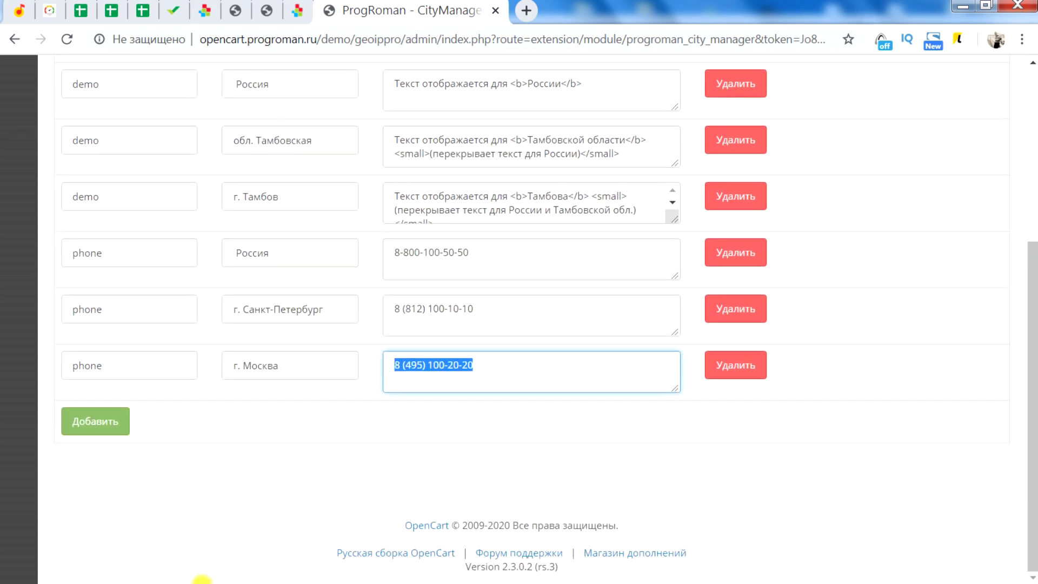
pyautogui.moveTo(119, 577)
pyautogui.click(262, 454)
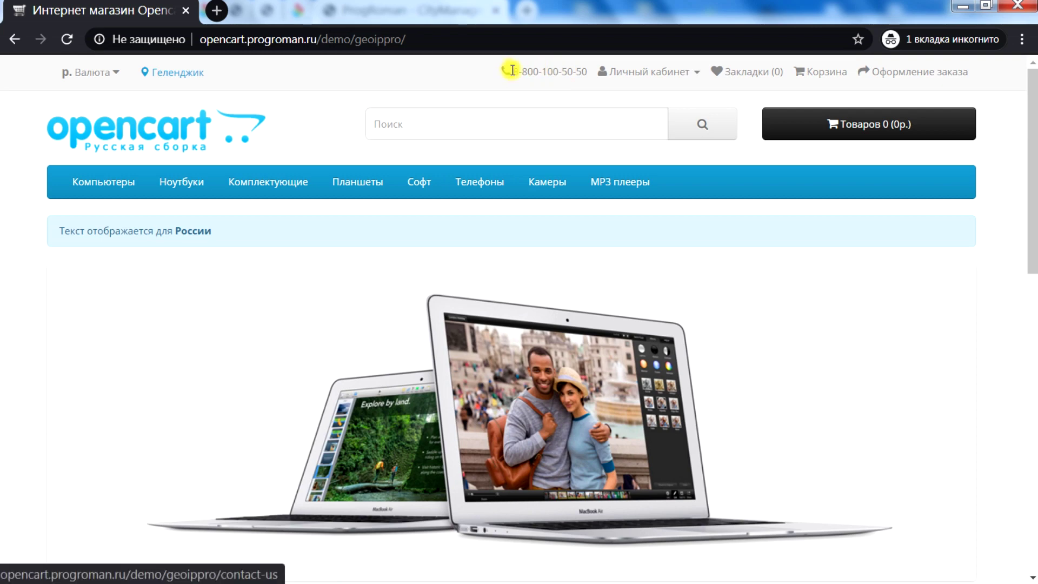
pyautogui.moveTo(512, 70); pyautogui.dragTo(587, 71)
# Step: Return to the admin, open the redirect settings and read the hints for enabling redirects and disabling auto-redirect on first visit
pyautogui.hotkey('alt', 'Tab')
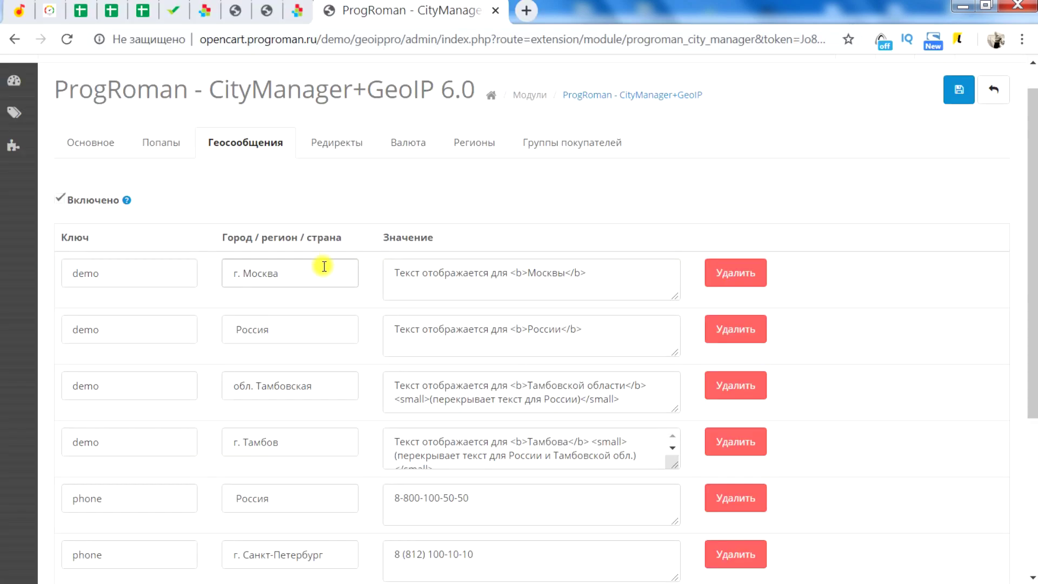
pyautogui.click(336, 149)
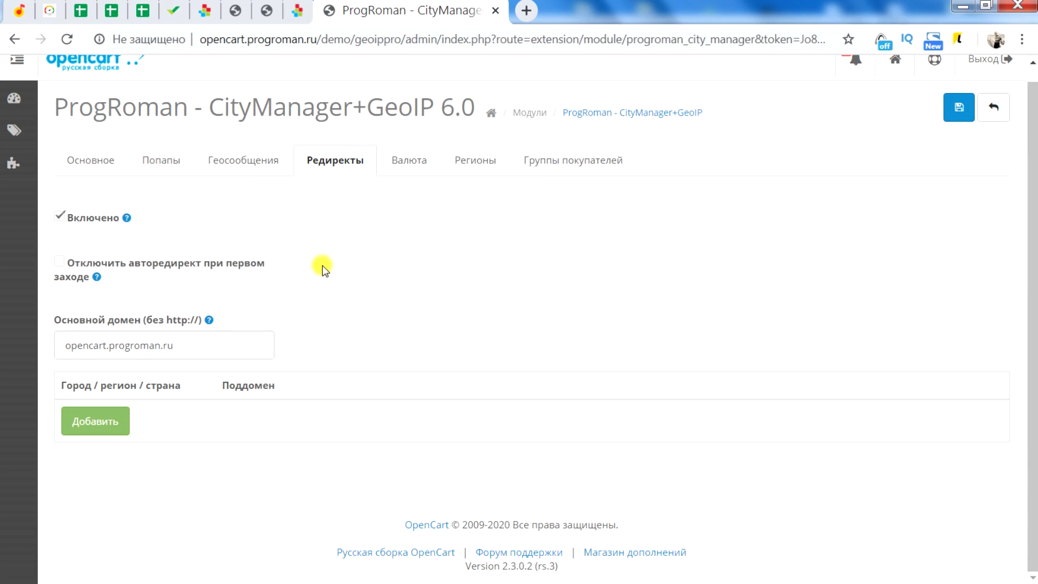
pyautogui.moveTo(124, 218)
pyautogui.moveTo(98, 279)
# Step: Examine the main domain field and its hint, and compare its value with the domain in the page address
pyautogui.moveTo(65, 345); pyautogui.dragTo(185, 345)
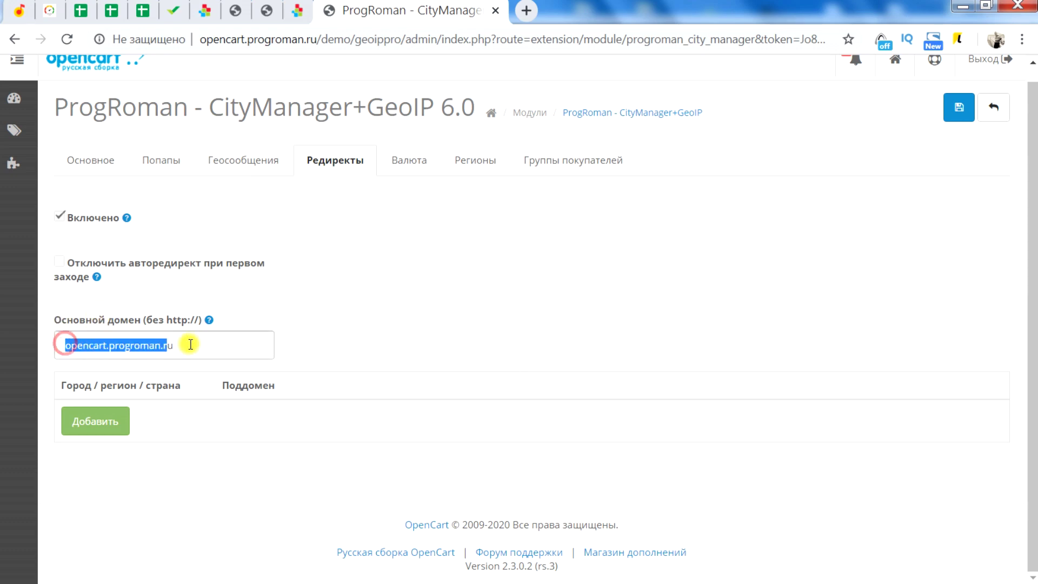
pyautogui.click(173, 344)
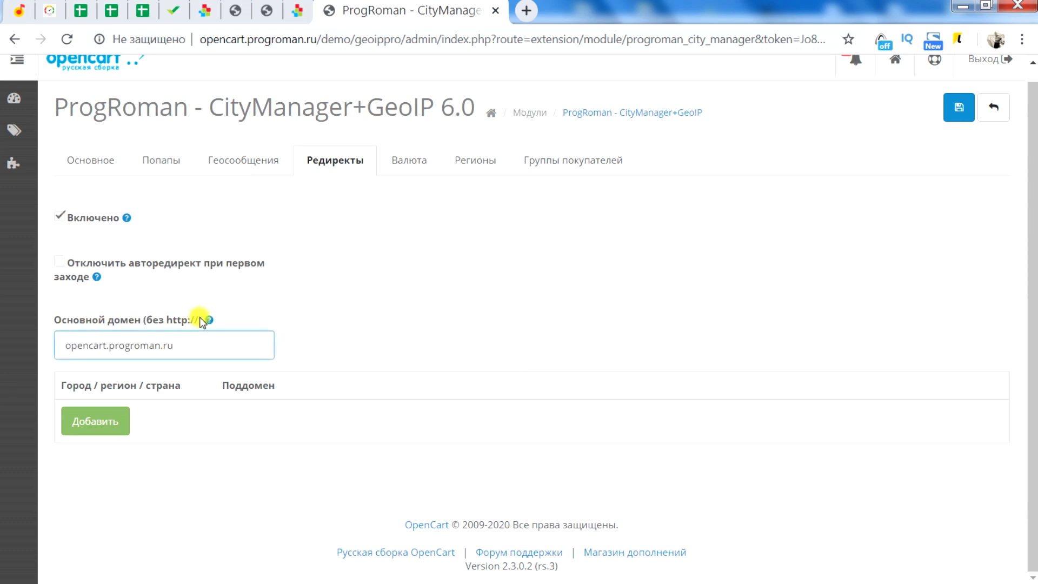
pyautogui.moveTo(210, 321)
pyautogui.moveTo(166, 320); pyautogui.dragTo(63, 345)
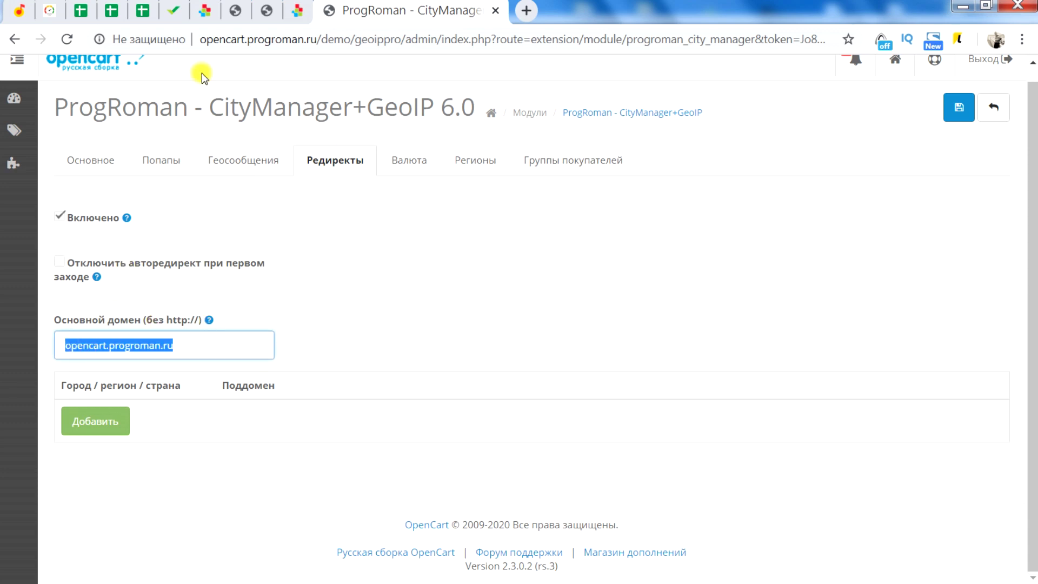
pyautogui.moveTo(318, 39); pyautogui.dragTo(199, 39)
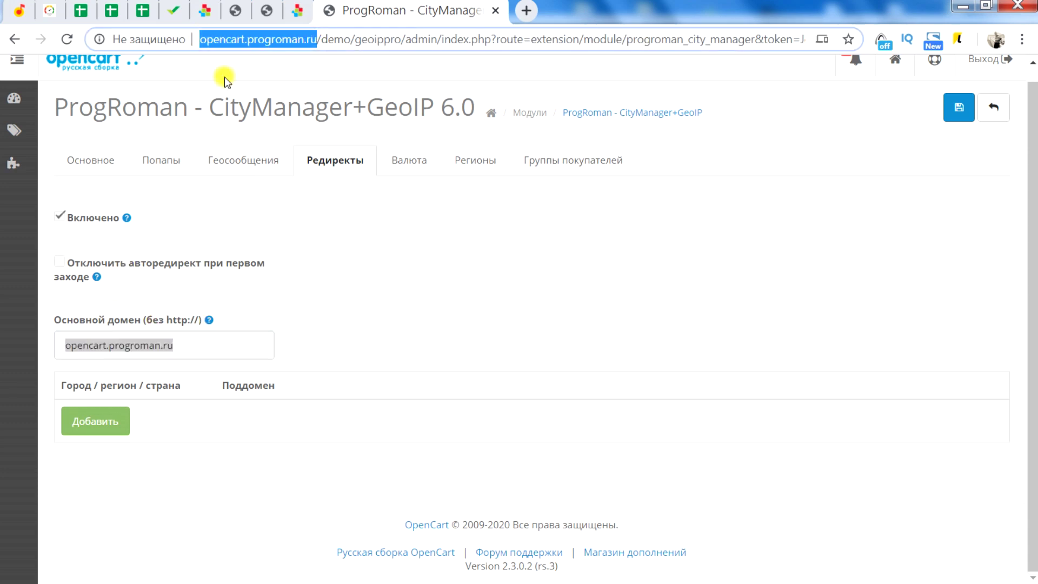
pyautogui.click(290, 265)
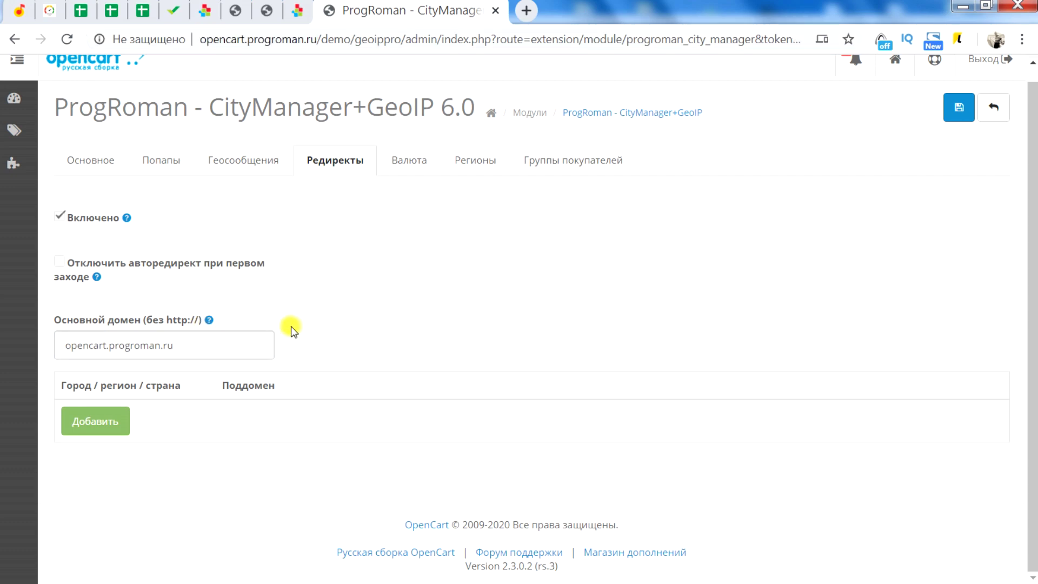
# Step: Add four empty city and subdomain rows to the redirect list
pyautogui.click(102, 425)
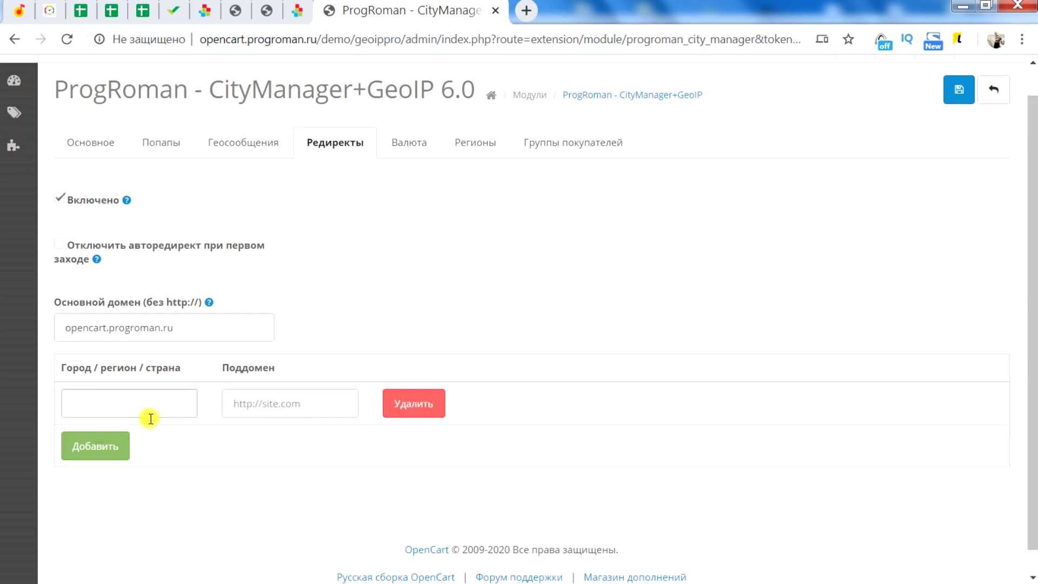
pyautogui.click(111, 449)
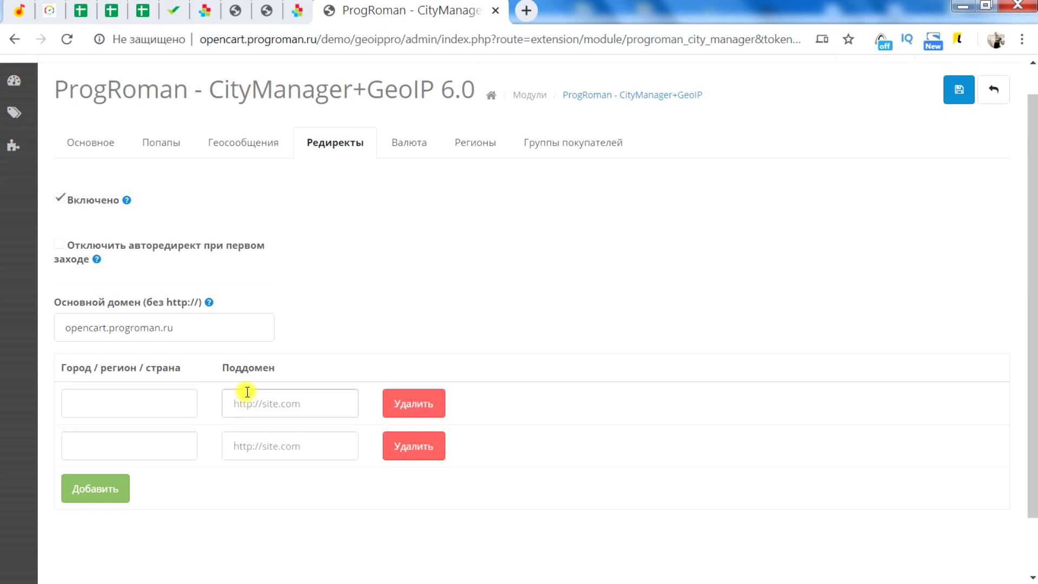
pyautogui.scroll(-2, 290, 301)
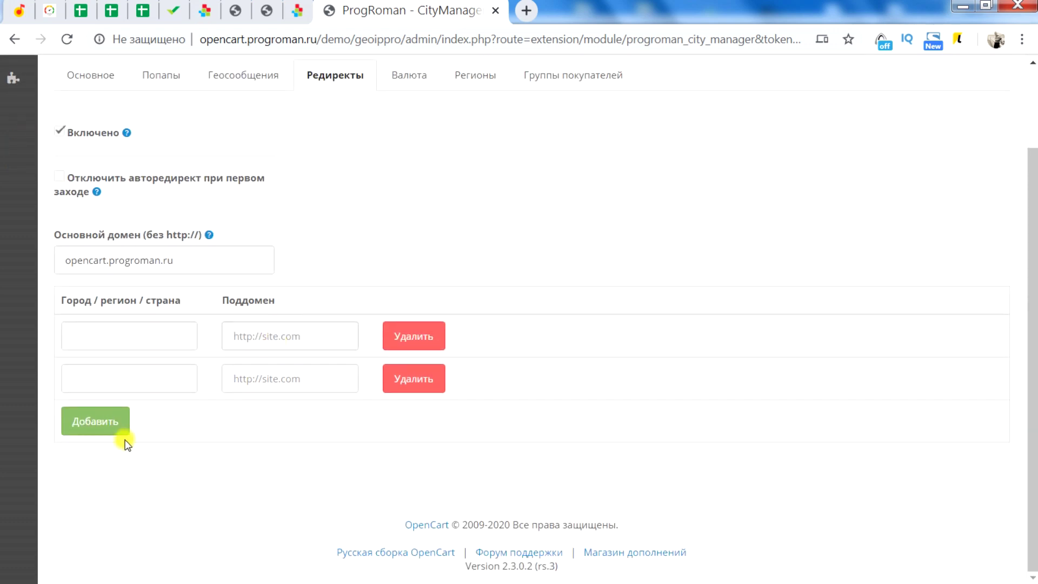
pyautogui.click(108, 427)
pyautogui.click(103, 464)
pyautogui.scroll(-2, 284, 335)
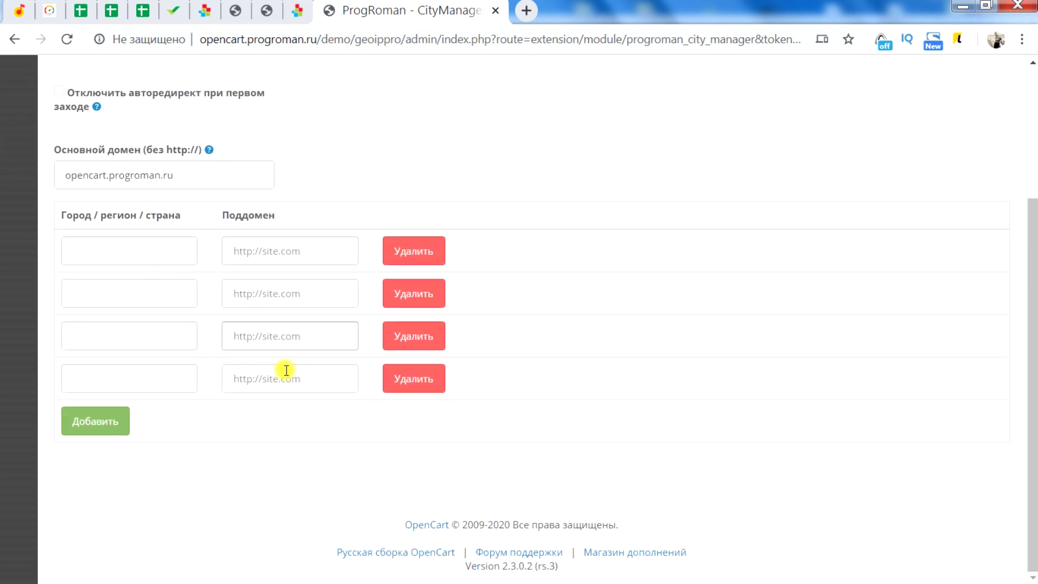
pyautogui.scroll(3, 283, 368)
pyautogui.scroll(-3, 284, 377)
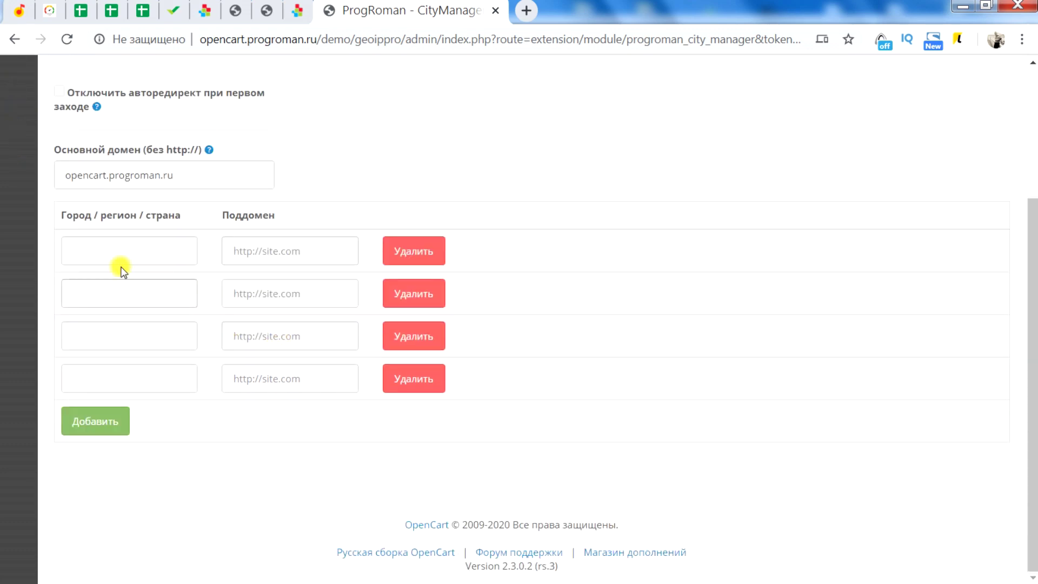
# Step: Open the city / region / country field of the first redirect row for editing
pyautogui.click(99, 248)
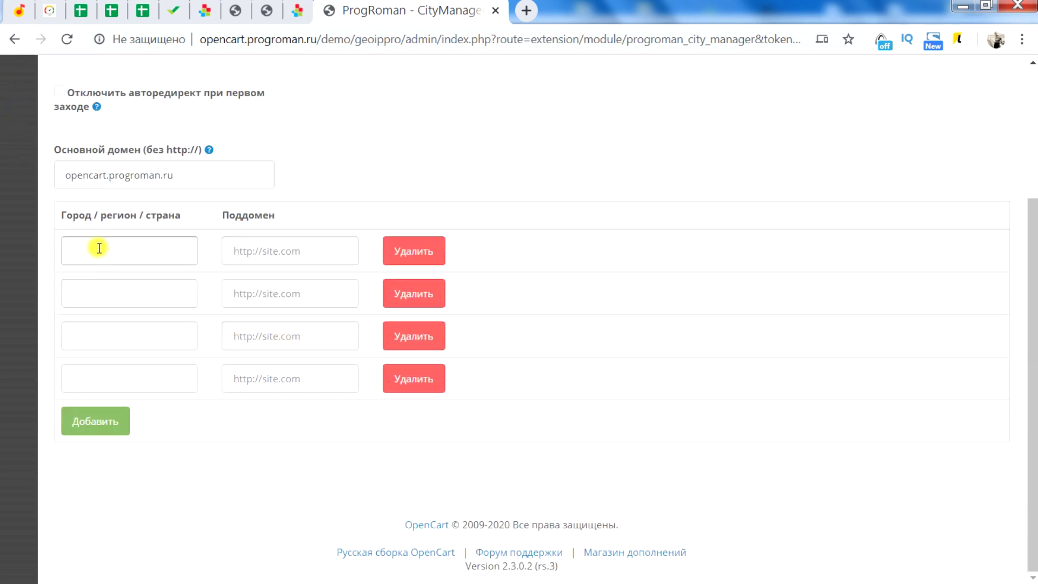
pyautogui.click(92, 248)
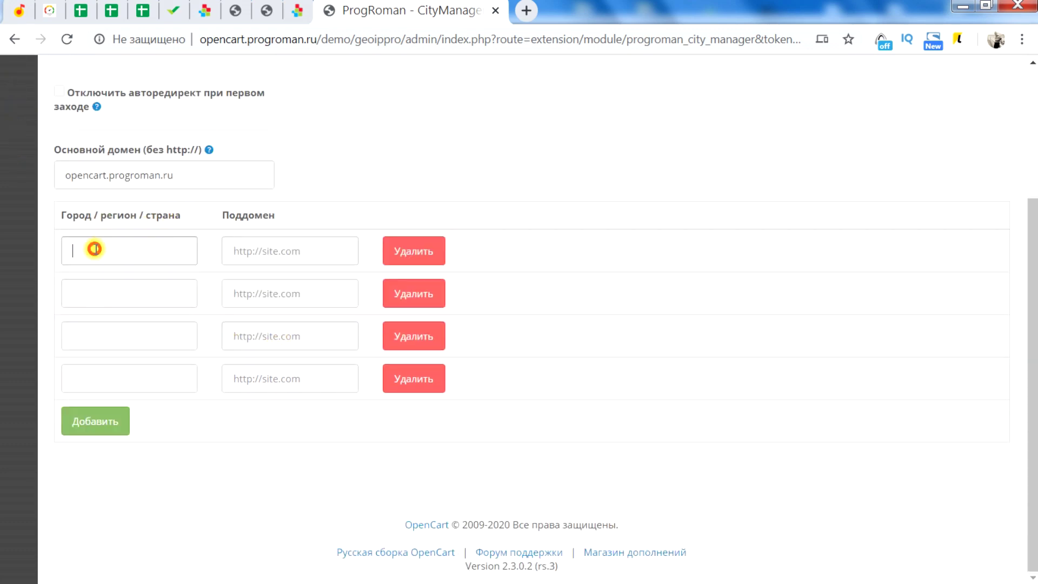